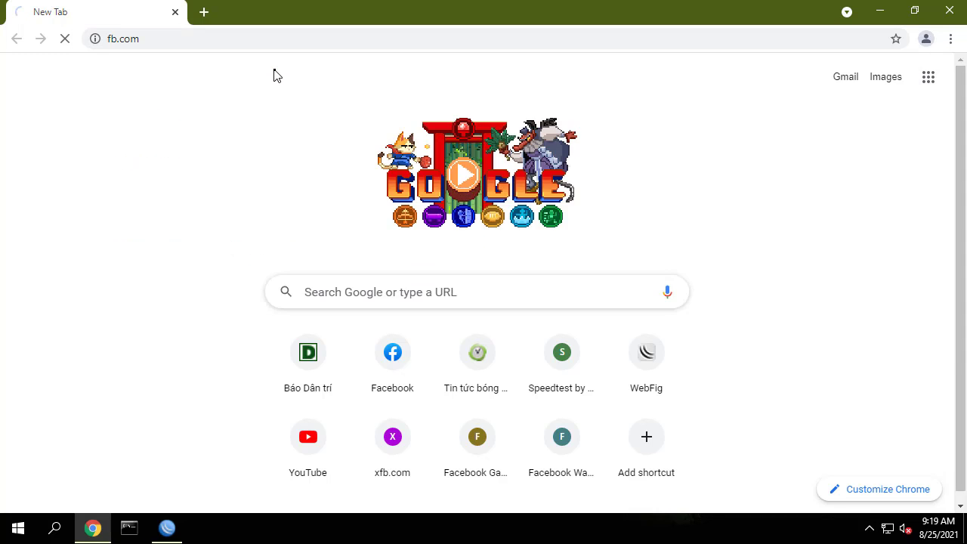
- Check whether fb.com loads in the browser and close the browser
click(871, 38)
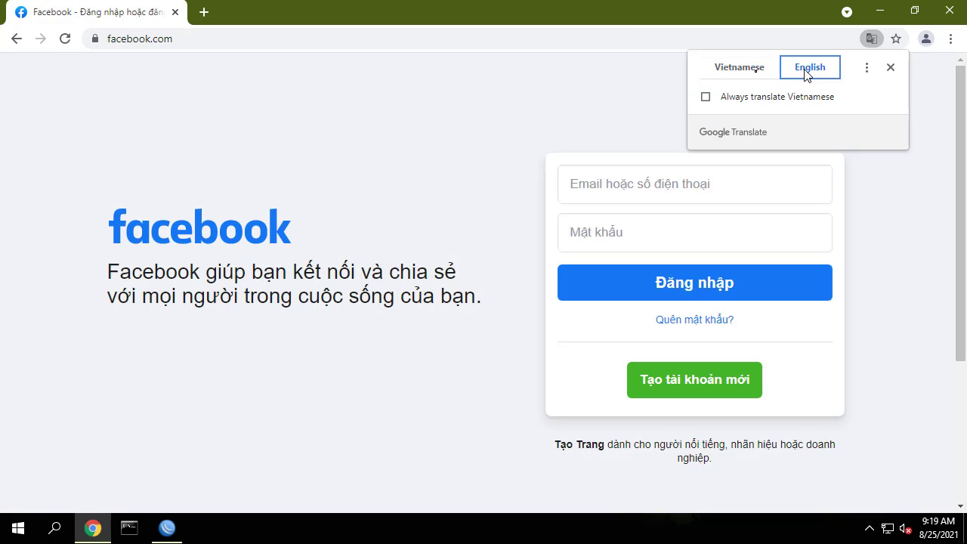
click(951, 11)
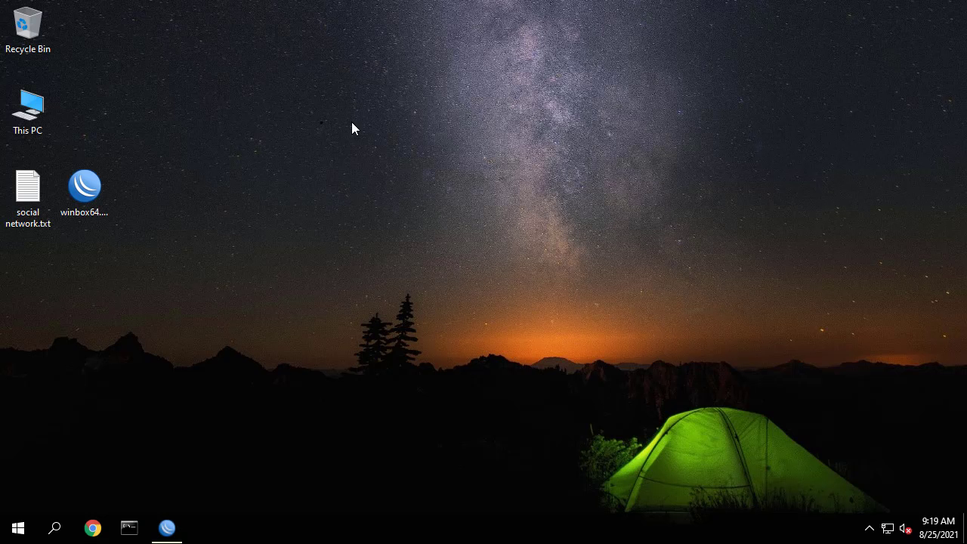
- Switch to WinBox and start a new firewall address list entry named IP-LAN
click(167, 527)
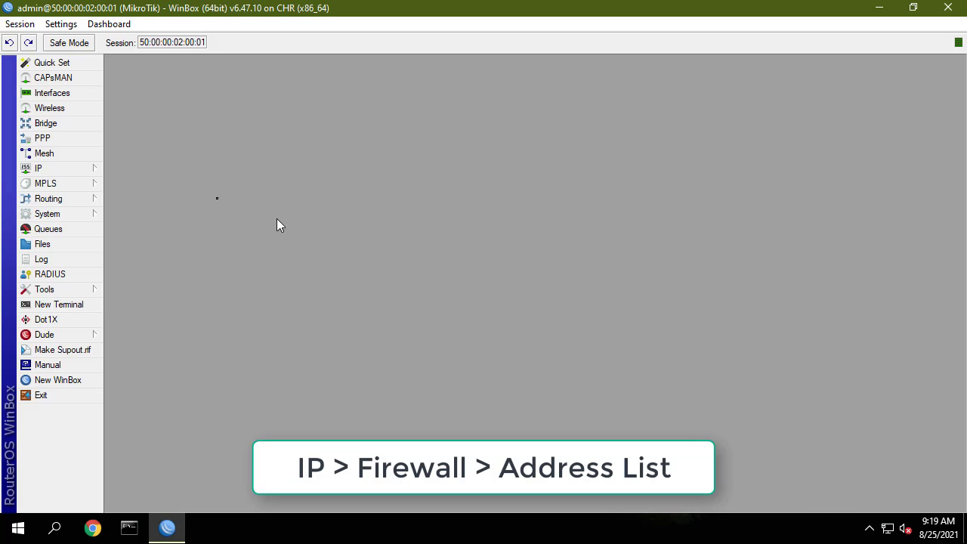
click(86, 169)
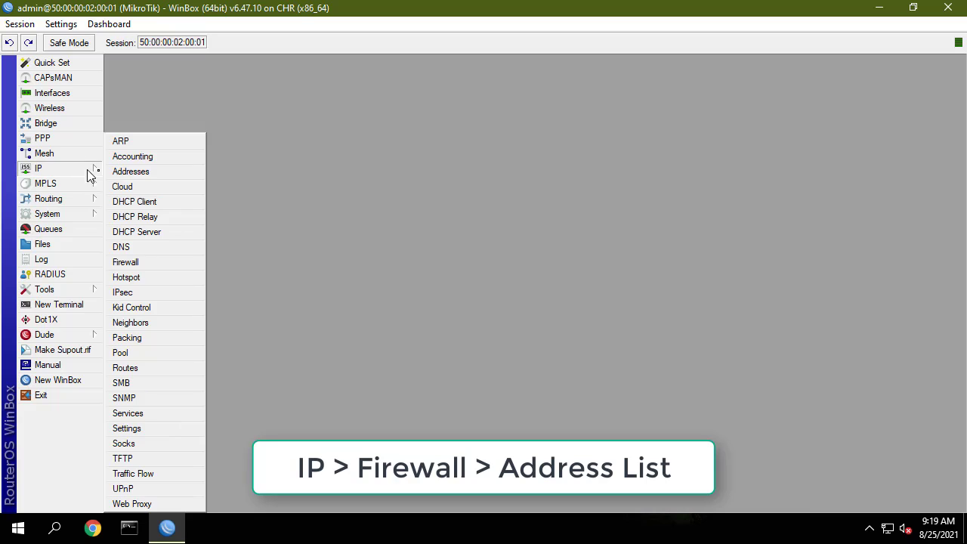
click(159, 265)
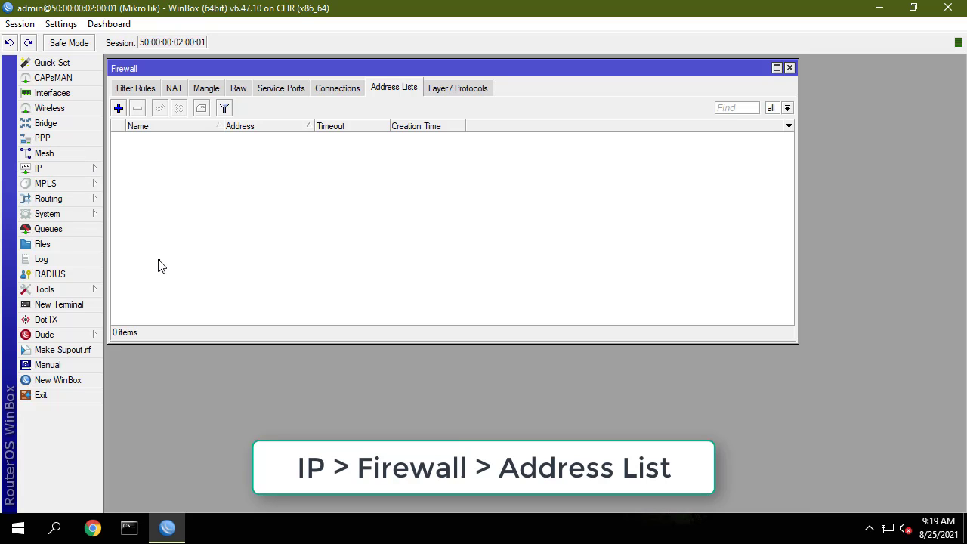
click(119, 109)
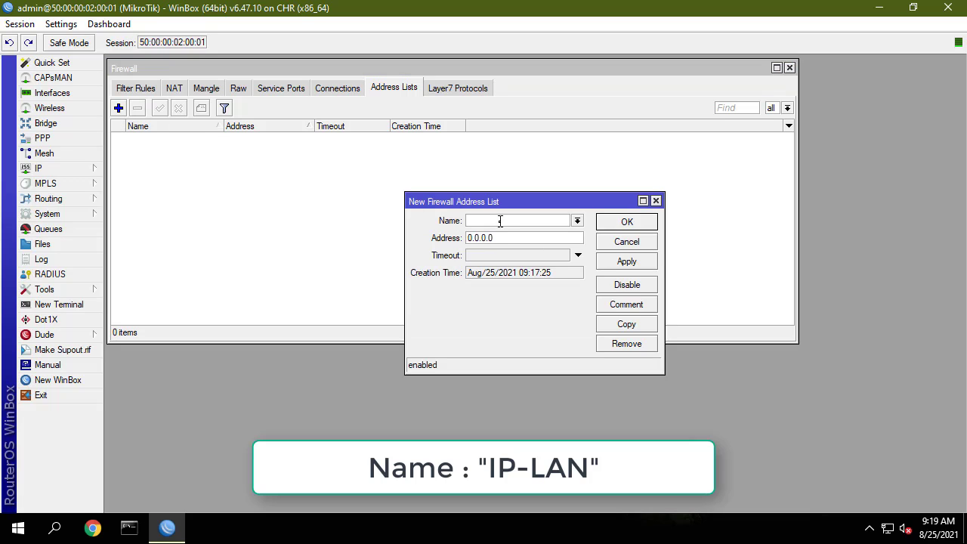
text(IP-LAN)
- Look up the LAN interface's network in the router's IP address list
drag(512, 238, 458, 238)
click(86, 168)
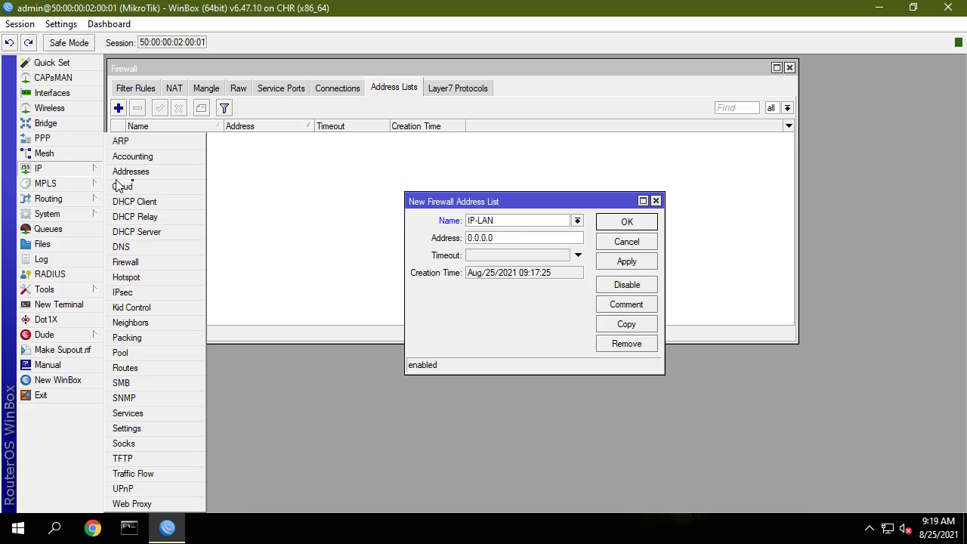
click(137, 177)
click(461, 221)
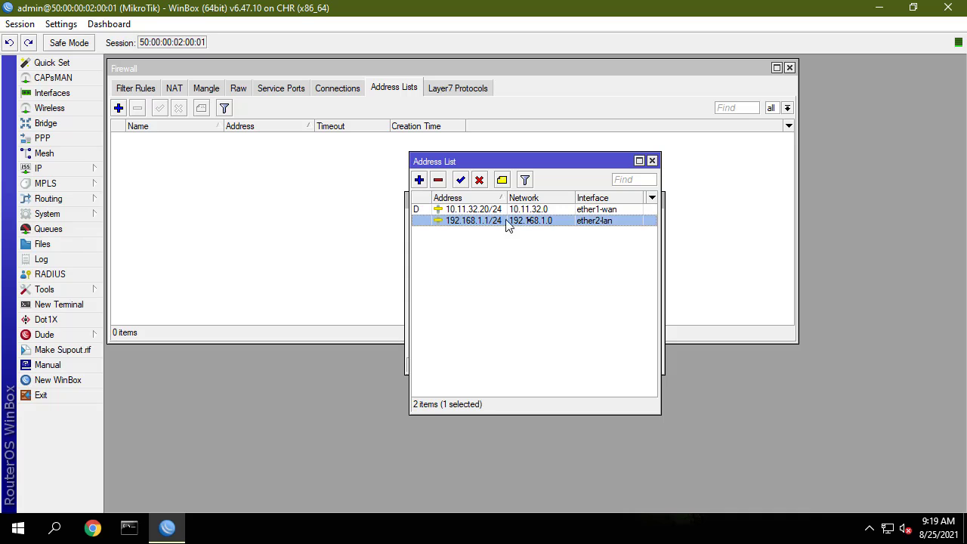
click(652, 161)
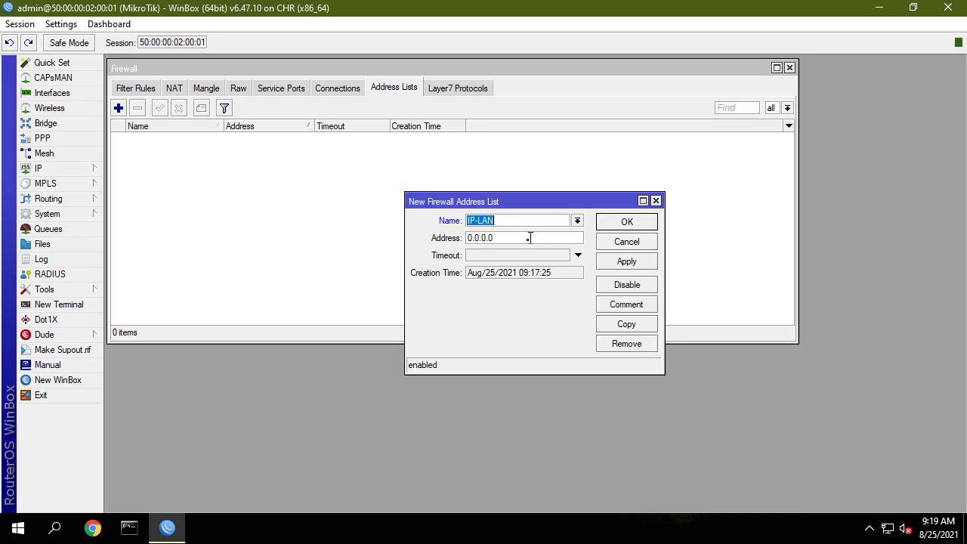
- Set the IP-LAN entry's address to 192.168.1.0/24 and save it
drag(529, 238, 431, 236)
text(192.168.1.0/24)
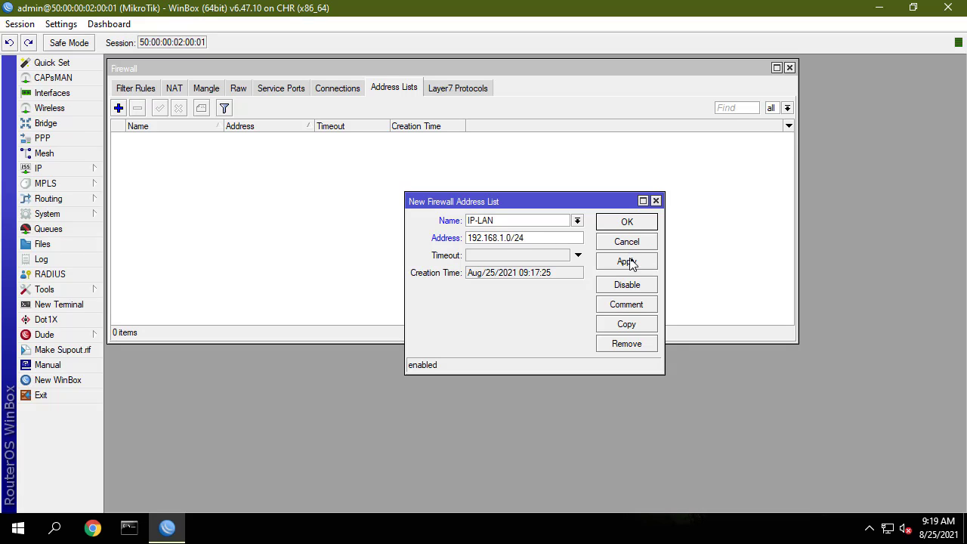
click(635, 222)
click(310, 140)
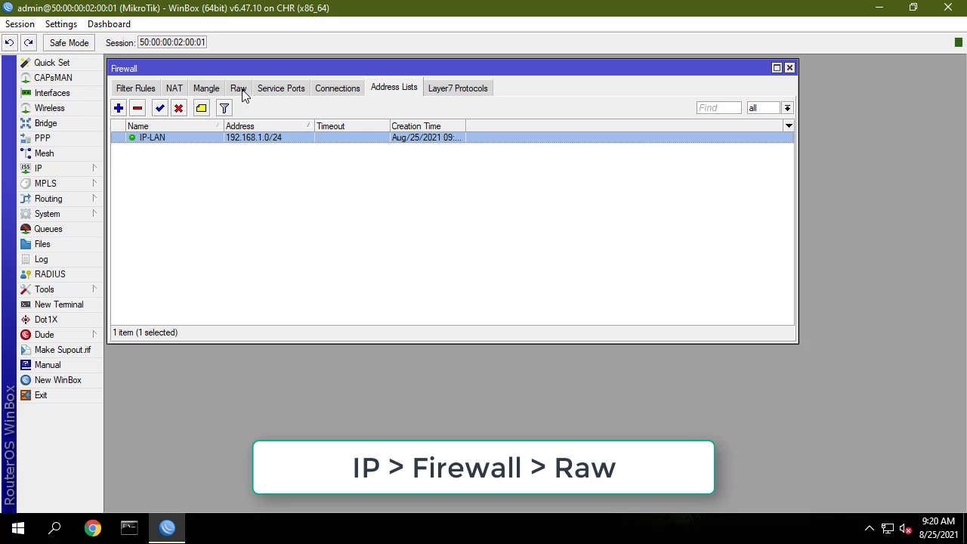
- Start a new raw firewall rule, keeping its chain as prerouting
click(243, 91)
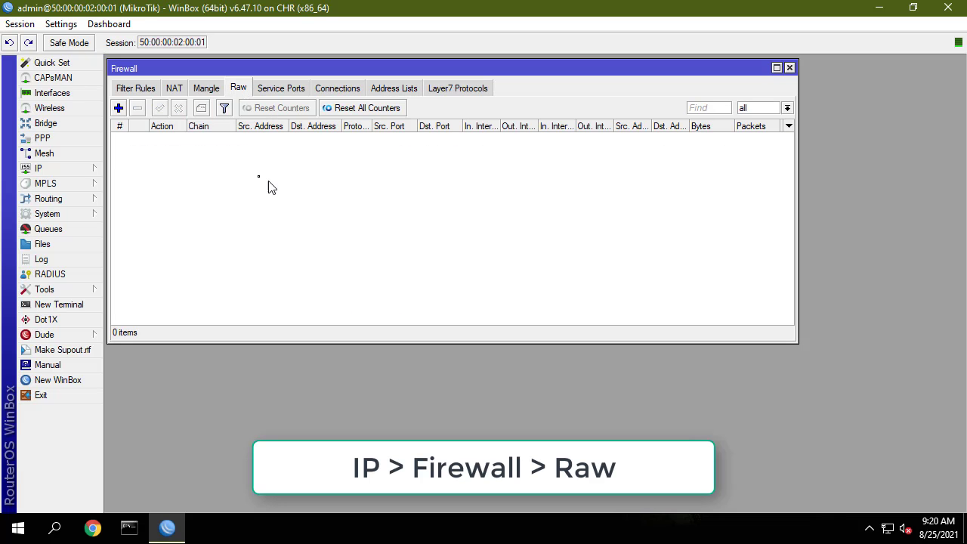
click(118, 108)
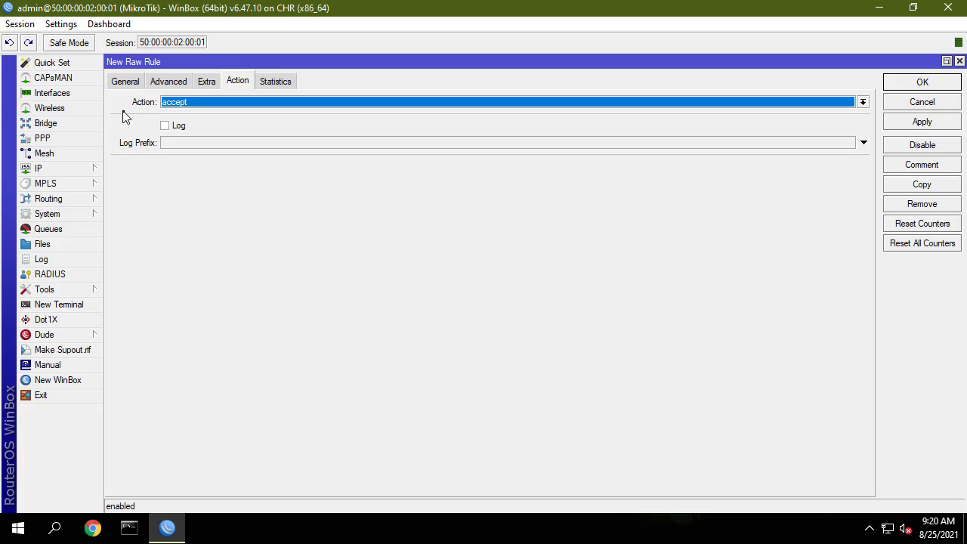
click(127, 82)
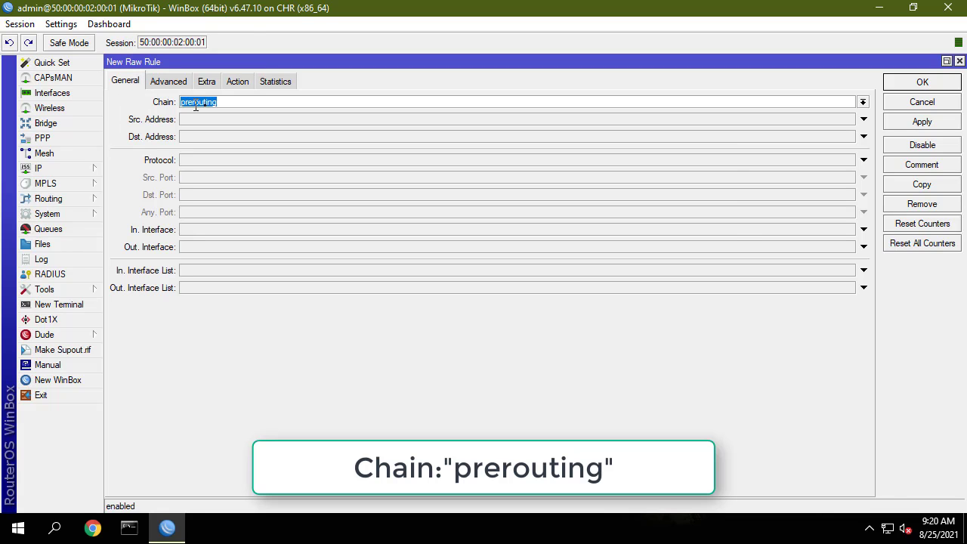
click(241, 106)
drag(241, 106, 172, 106)
- Set the raw rule's source address list to IP-LAN and its destination address list to anything except IP-LAN
click(168, 83)
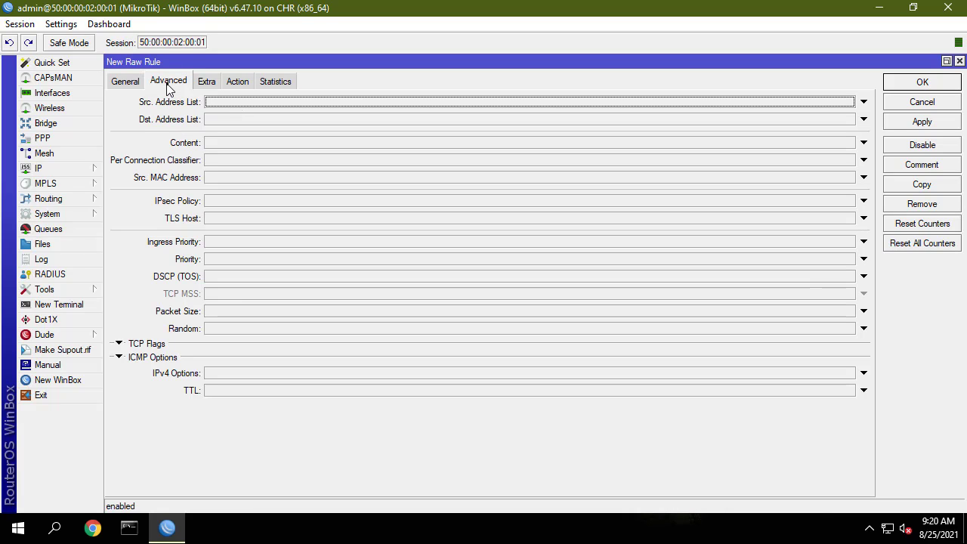
click(270, 105)
click(849, 102)
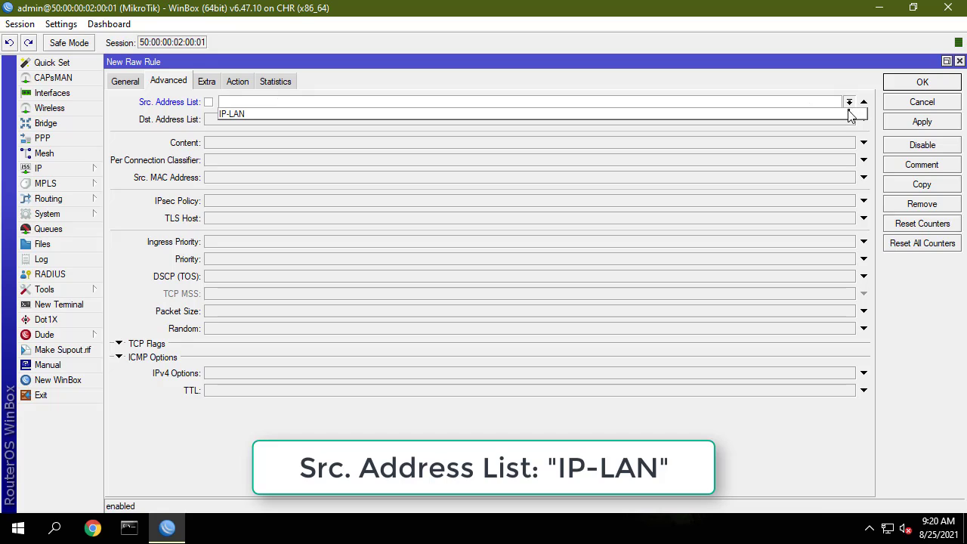
click(846, 117)
click(239, 119)
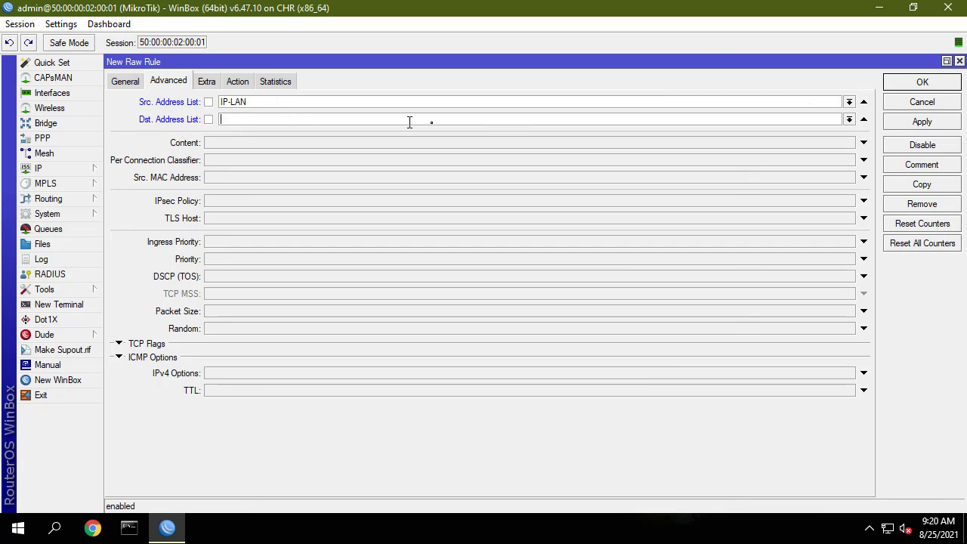
click(850, 120)
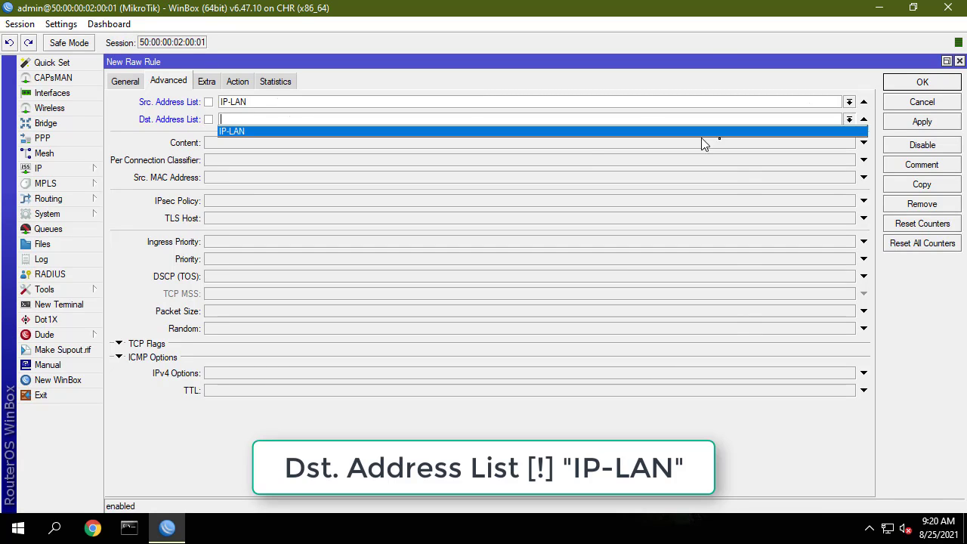
click(585, 135)
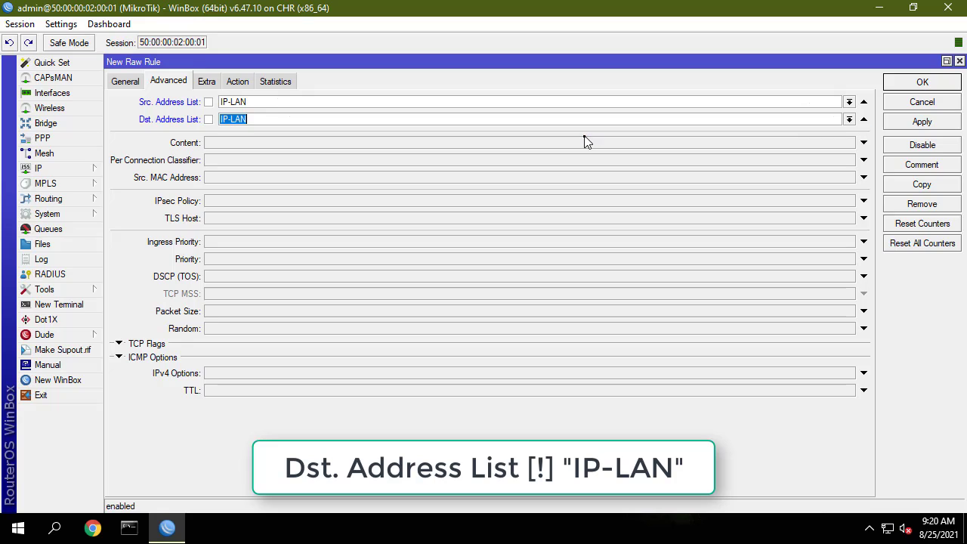
click(208, 121)
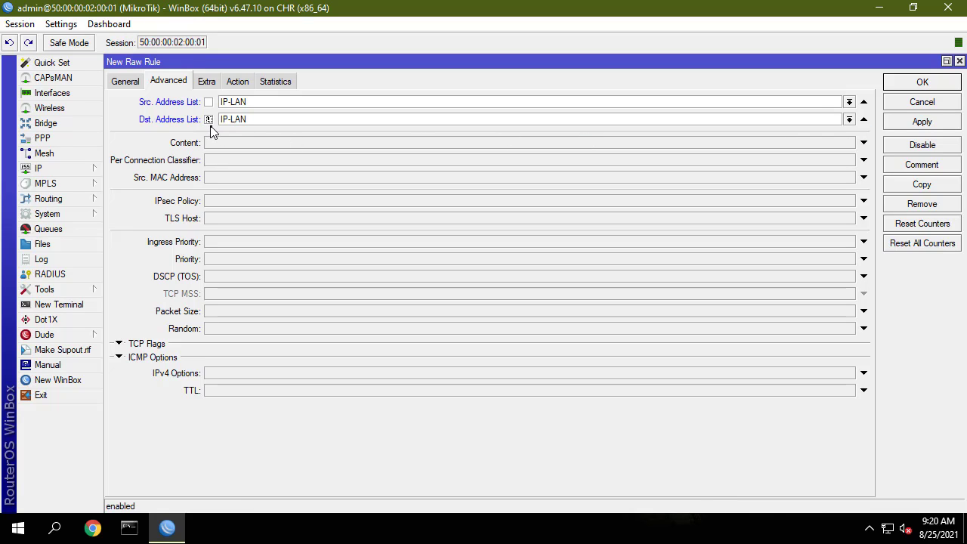
- Enable the rule's Content match and open social network.txt from the desktop to review the Facebook domains
click(234, 147)
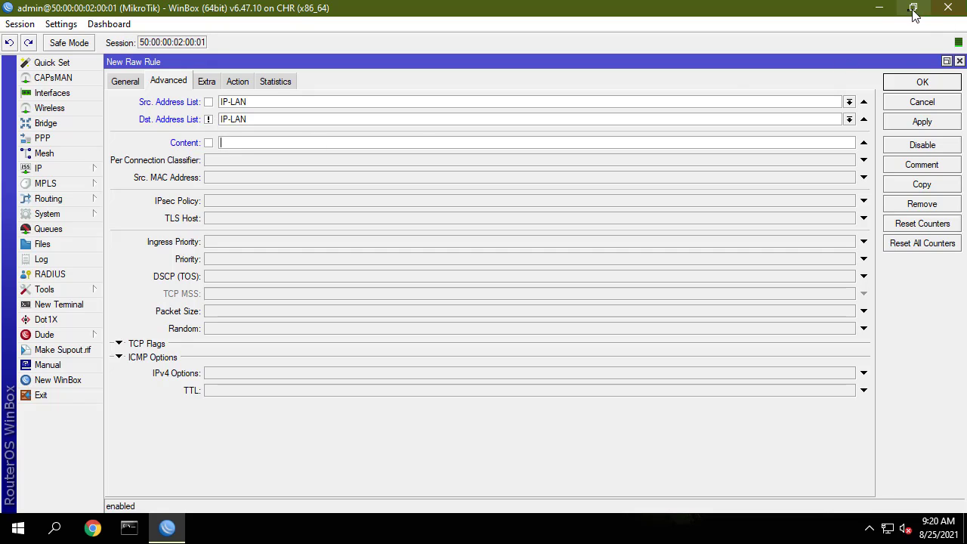
click(882, 11)
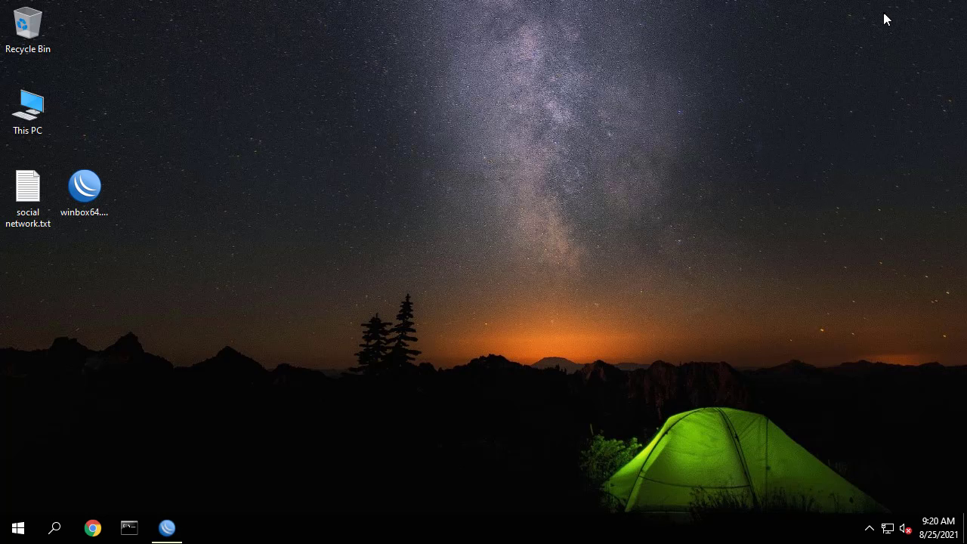
double_click(29, 193)
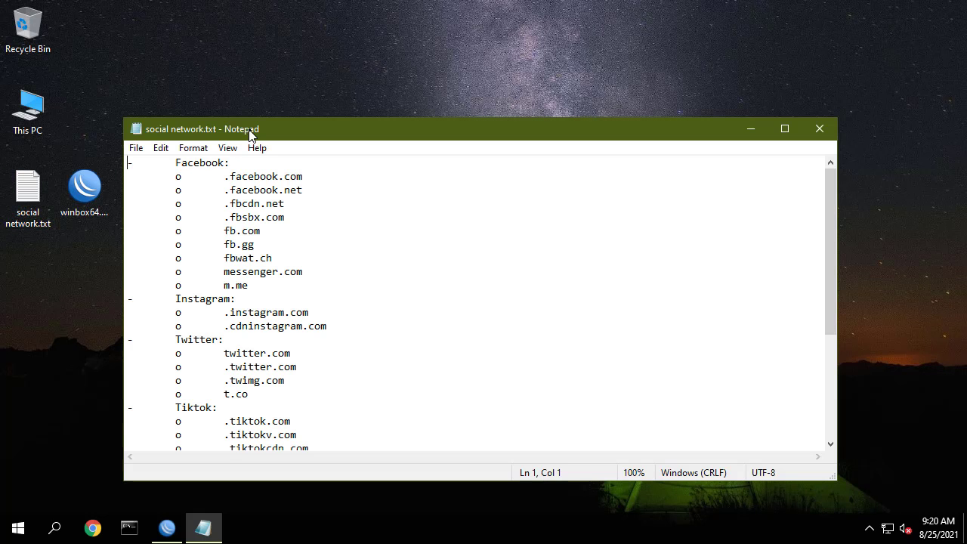
drag(250, 126, 253, 21)
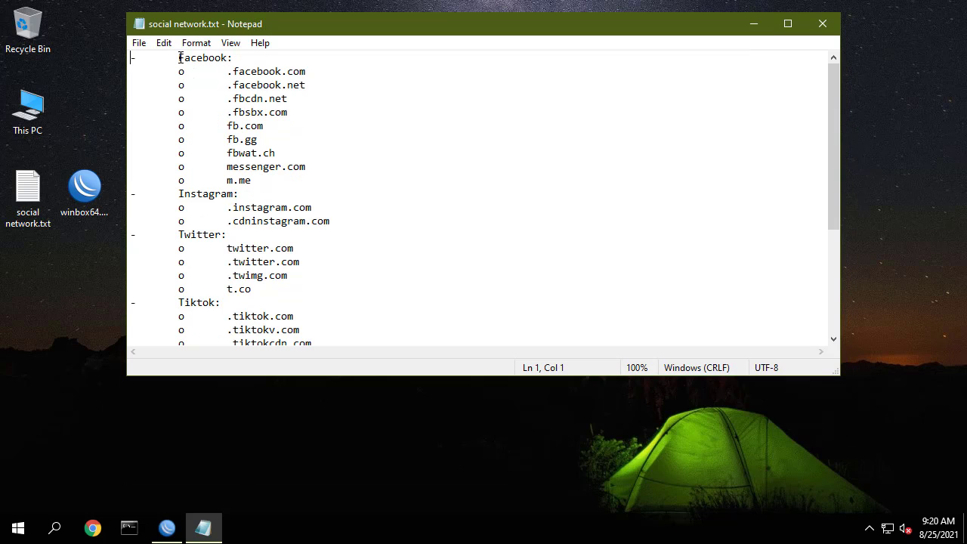
drag(185, 58, 284, 180)
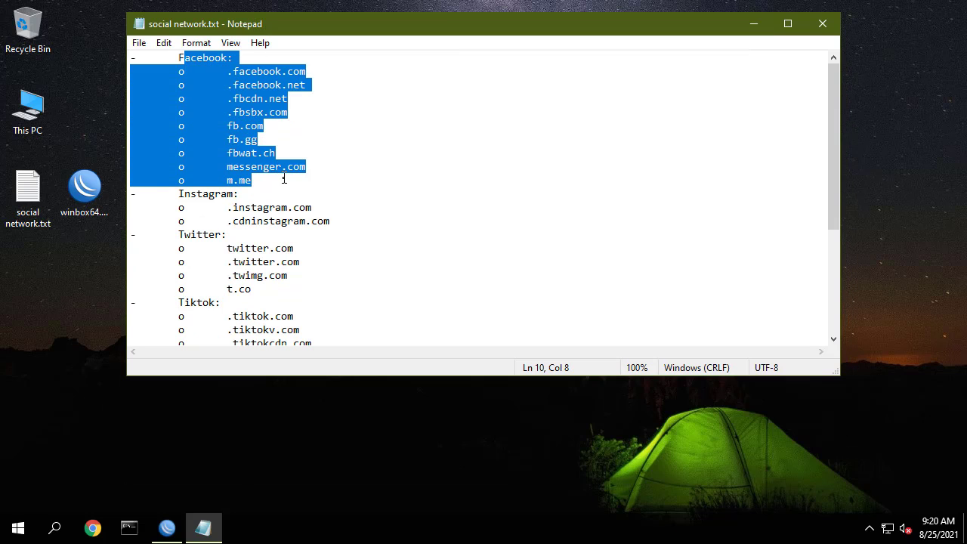
click(346, 174)
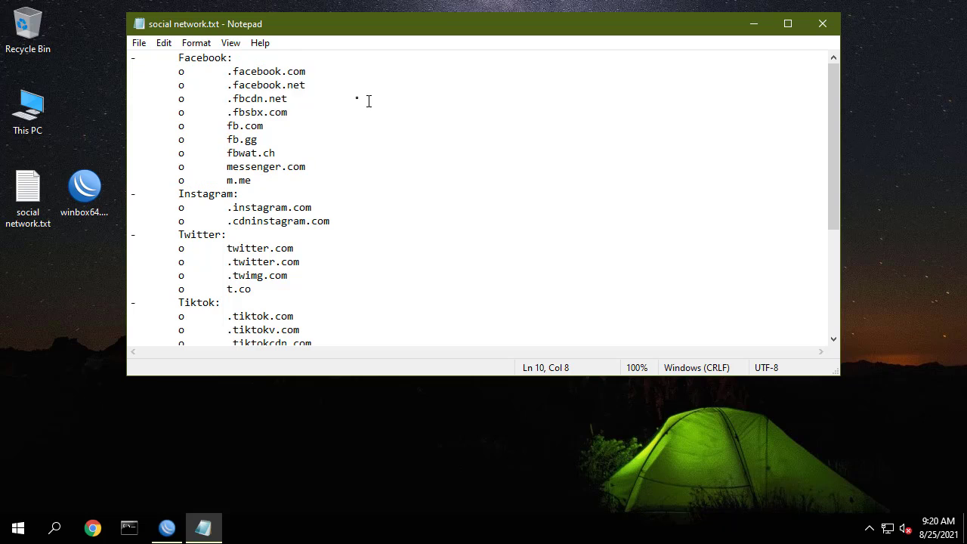
- Copy .facebook.com from the domain list into the raw rule's Content field in WinBox
drag(228, 75, 316, 74)
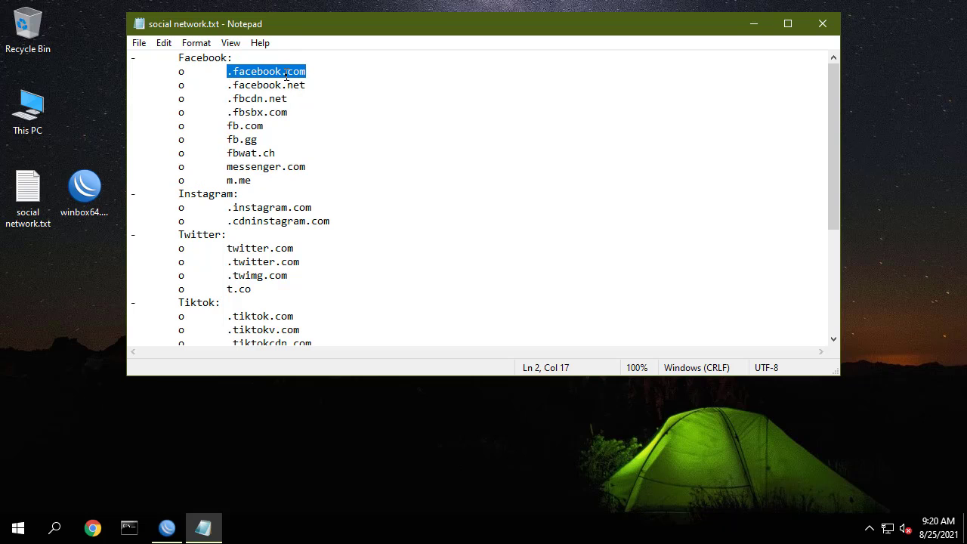
right_click(285, 76)
click(322, 123)
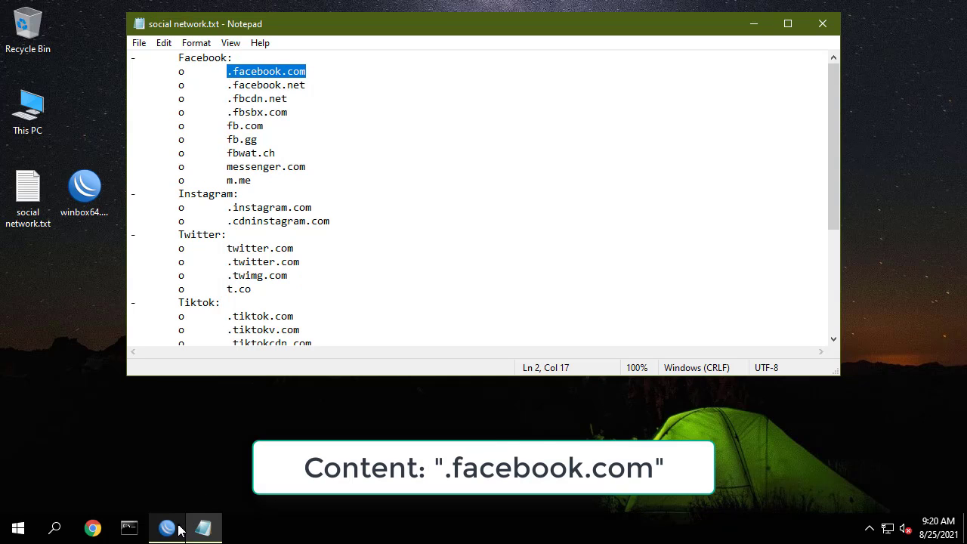
click(178, 527)
key(ctrl+v)
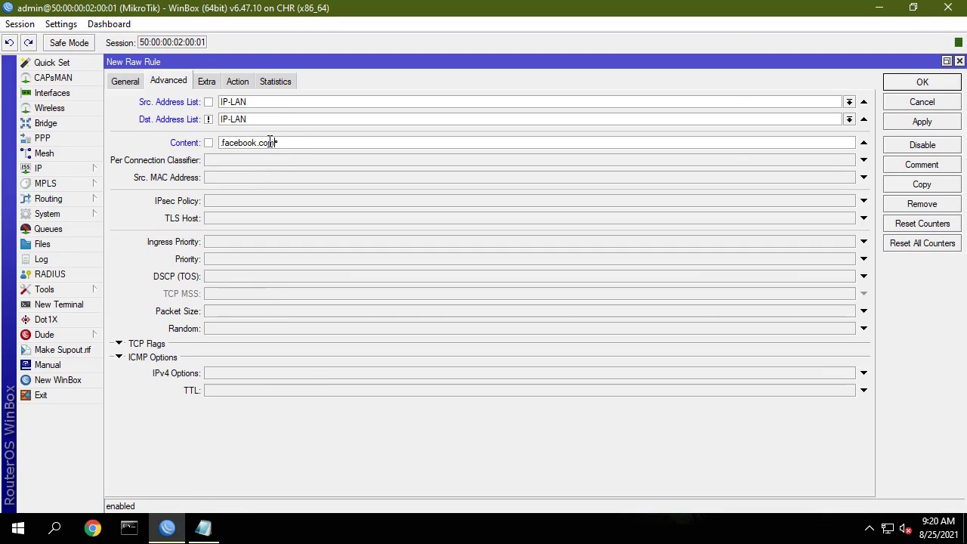
- Set the rule's action to add dst to address list with the list name IP-Facebook, and save the rule
click(239, 82)
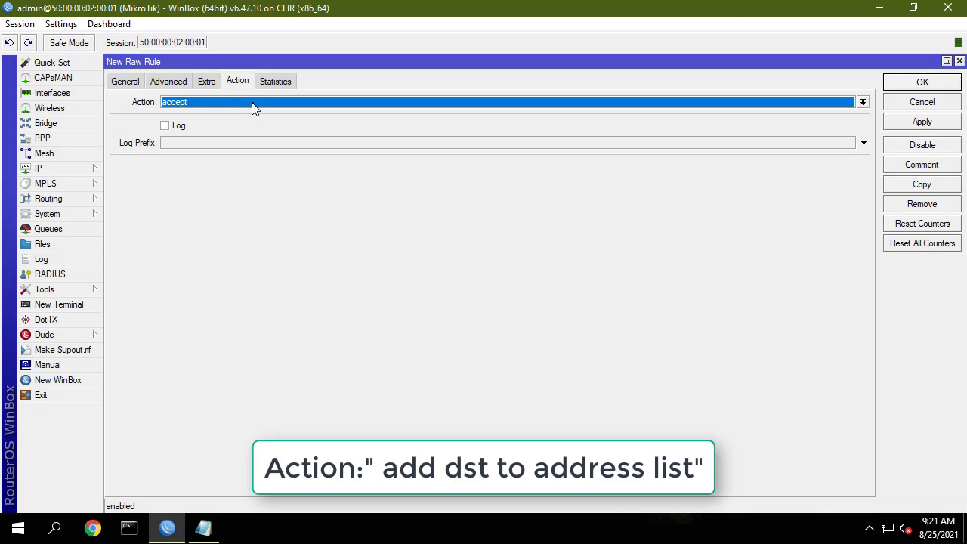
click(254, 103)
click(256, 126)
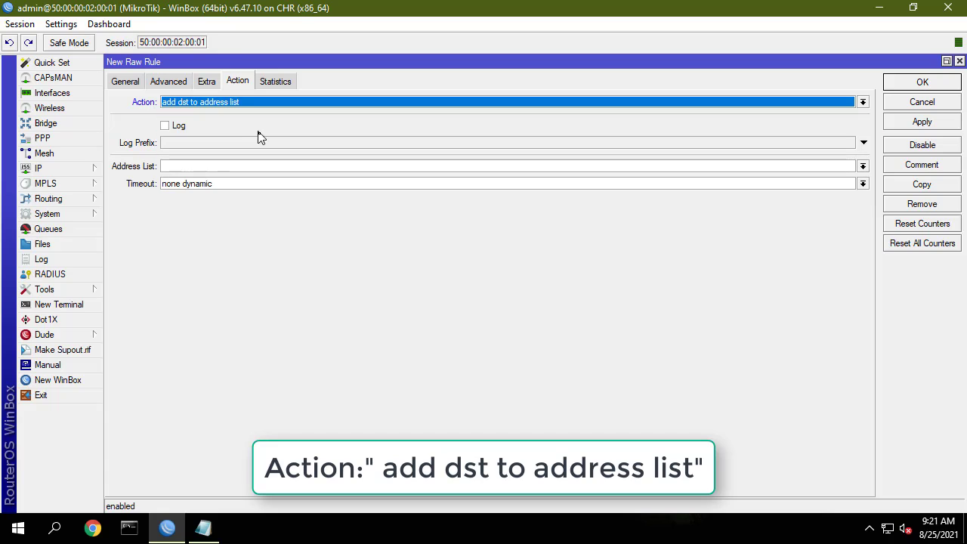
click(278, 166)
text(IP-Facebook)
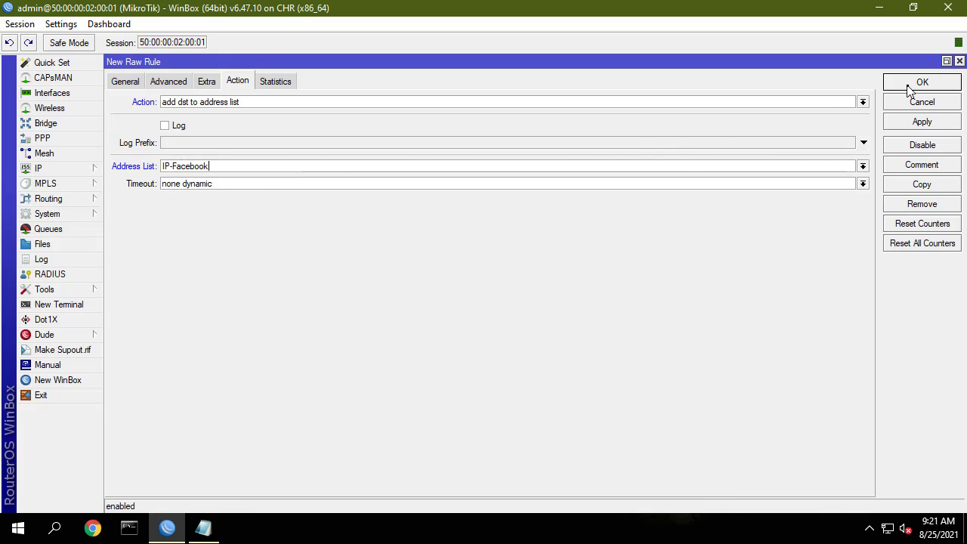
click(914, 83)
- Add the comment Facebook to the existing raw rule and save it
click(213, 144)
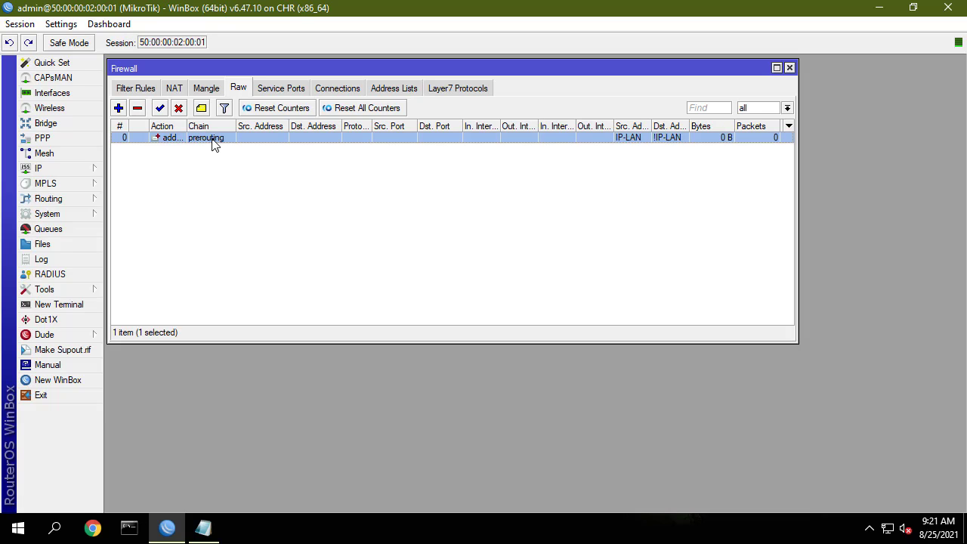
double_click(213, 143)
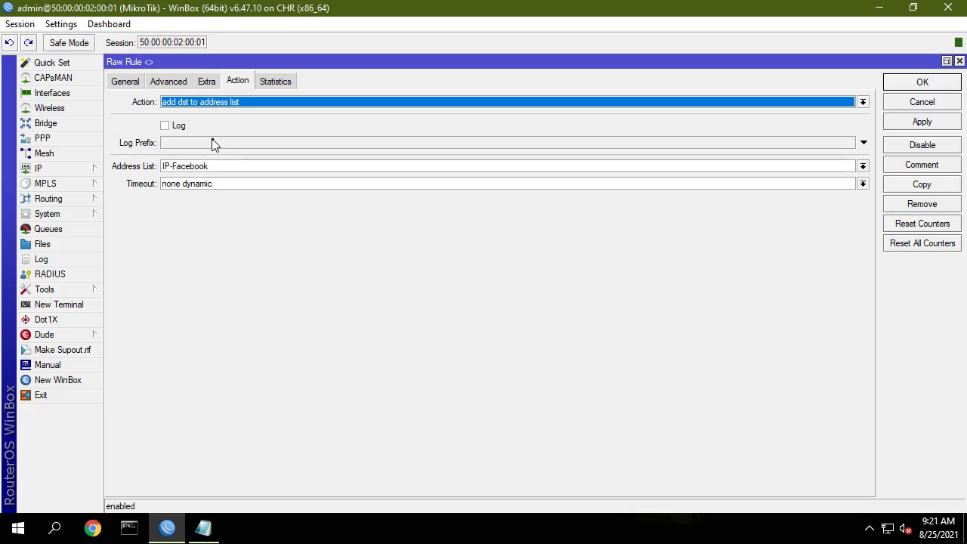
click(917, 165)
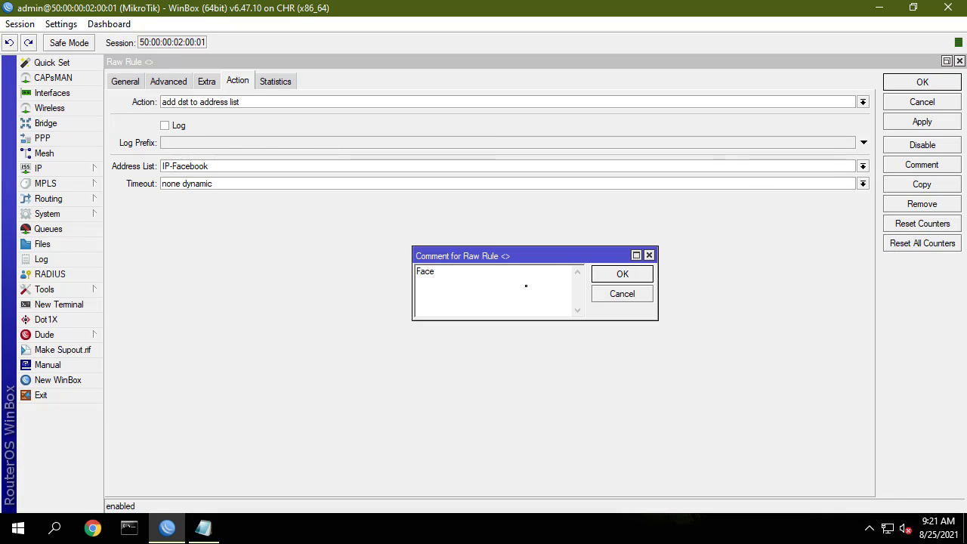
text(Facebook)
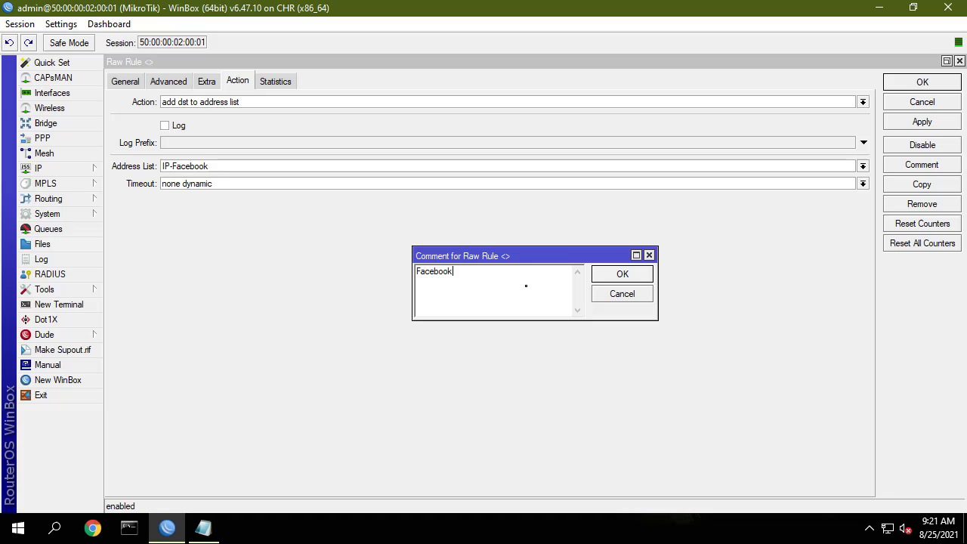
click(618, 275)
click(948, 60)
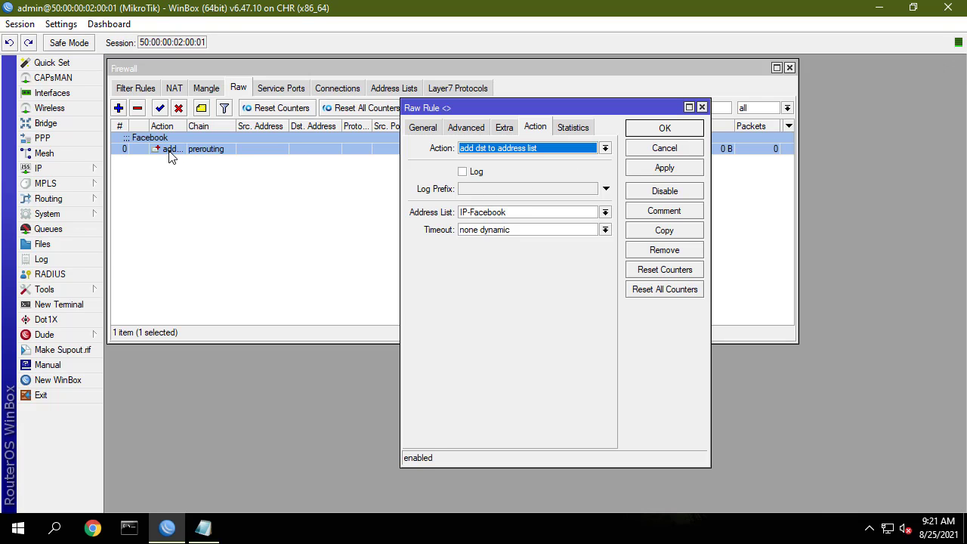
click(686, 129)
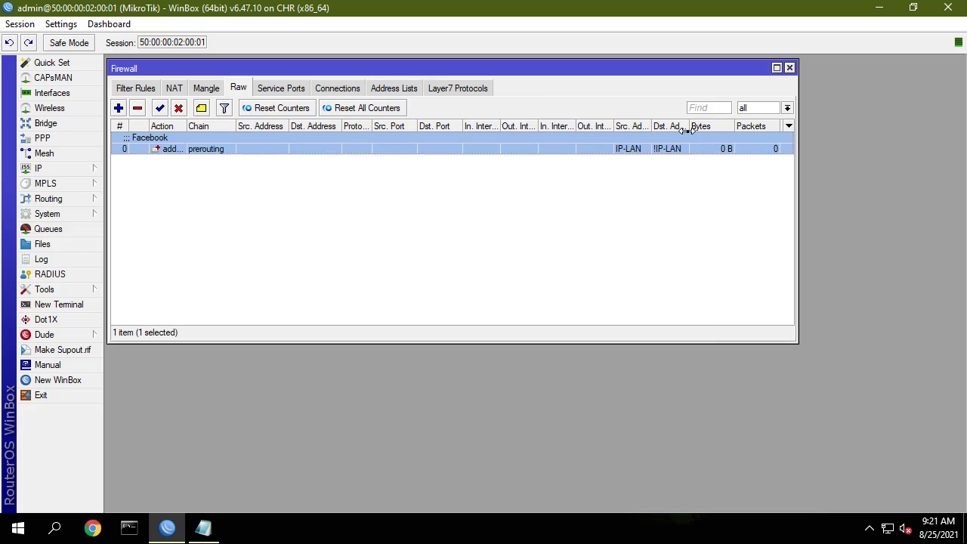
- Add another prerouting raw rule with source address list IP-LAN and destination address list set to anything except IP-LAN
click(120, 108)
click(423, 128)
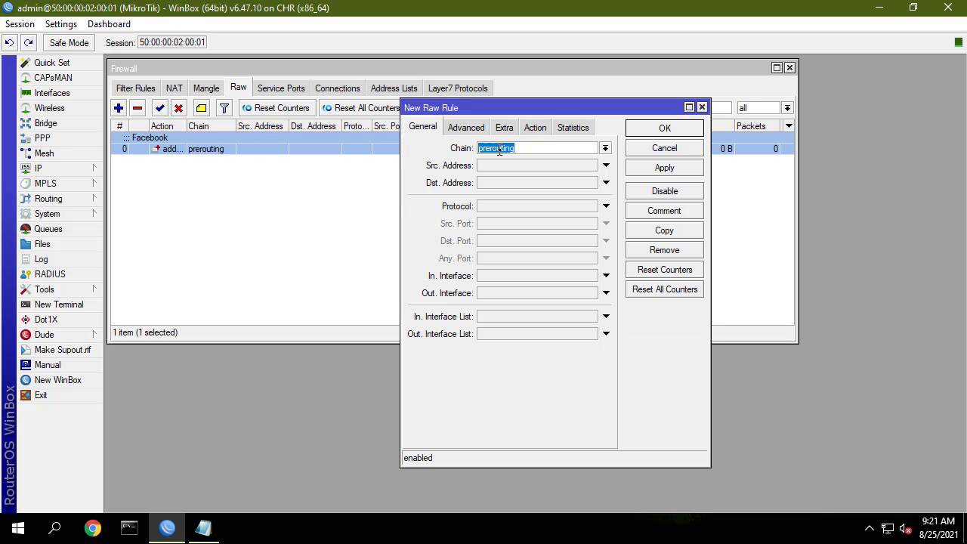
click(475, 130)
click(522, 149)
click(591, 149)
click(580, 172)
click(581, 166)
click(591, 167)
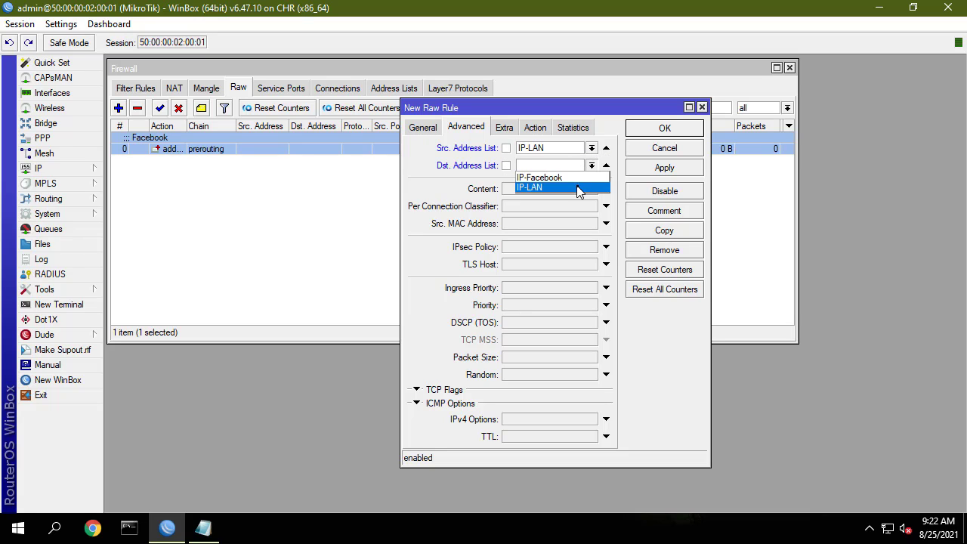
click(566, 188)
click(507, 165)
- Enable the new rule's Content match and fill it with another Facebook domain copied from the social network text file, including a dot
click(526, 190)
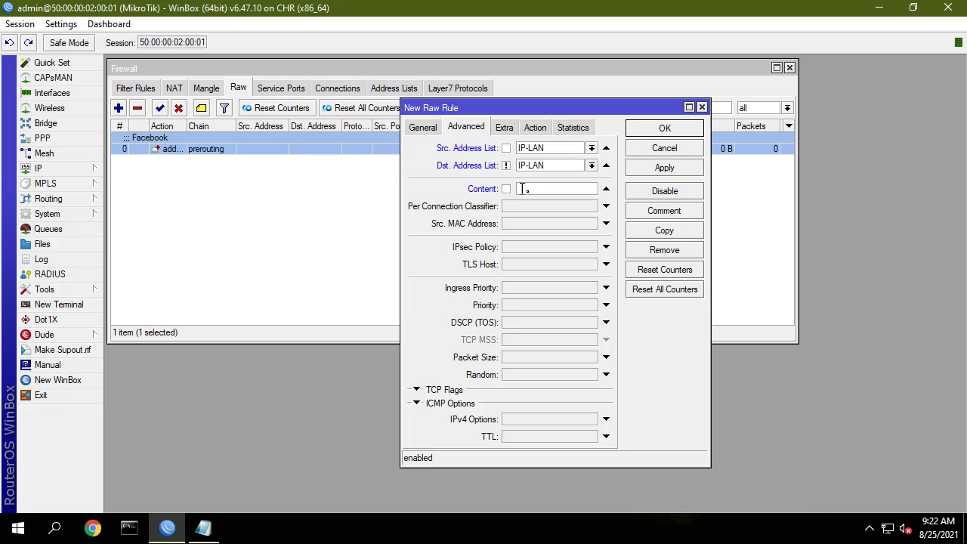
click(203, 527)
drag(233, 85, 308, 85)
click(753, 24)
key(ctrl+v)
text(.)
- Set the new raw rule's action to add dst to address list using IP-Facebook, and save the rule
click(538, 129)
click(542, 149)
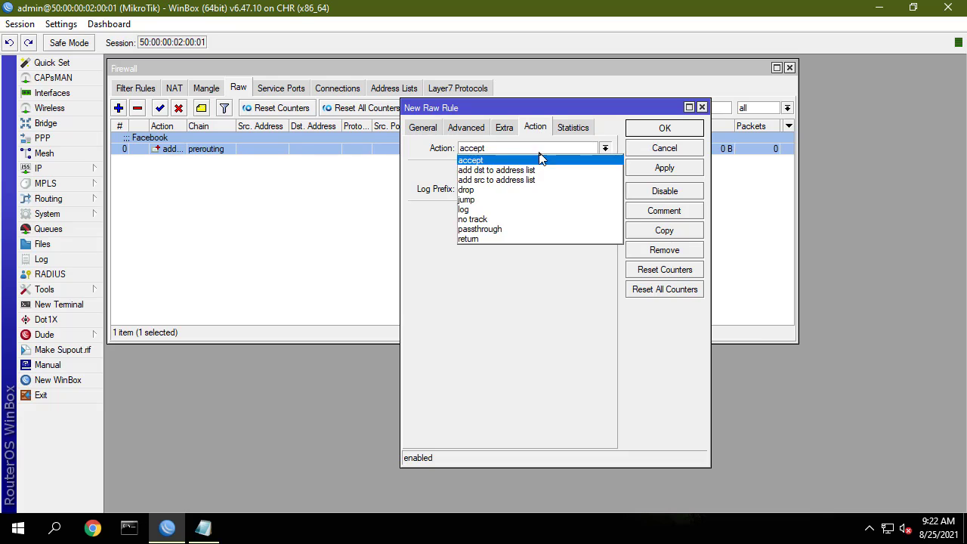
click(540, 171)
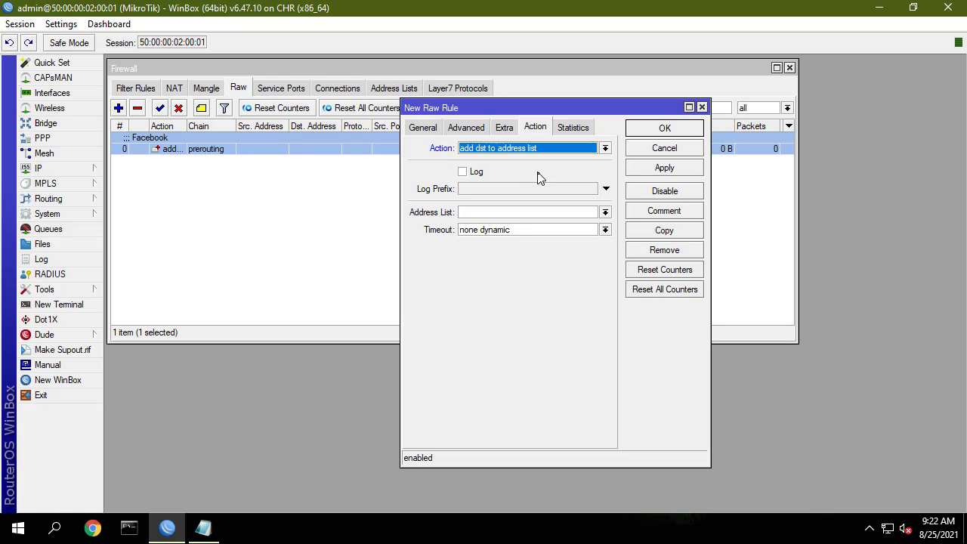
click(605, 212)
click(575, 221)
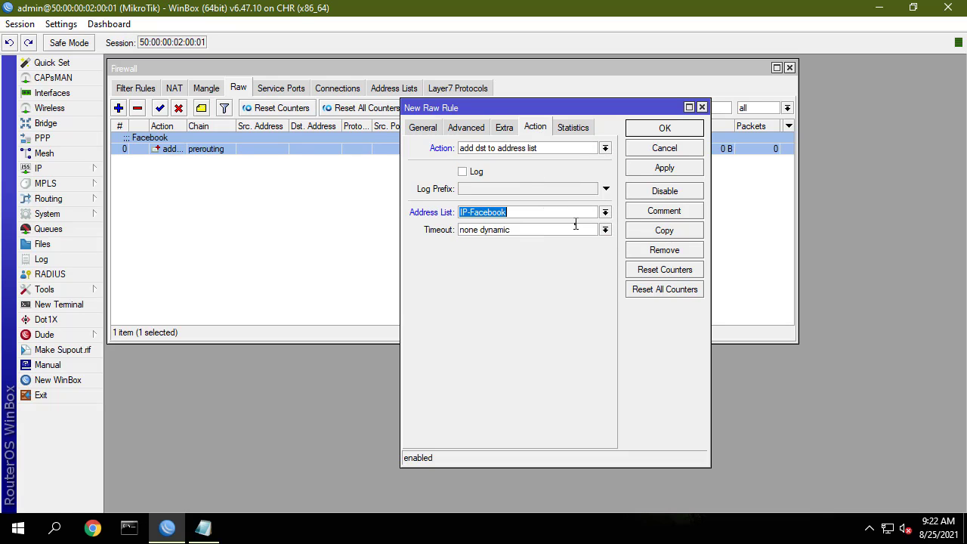
click(658, 130)
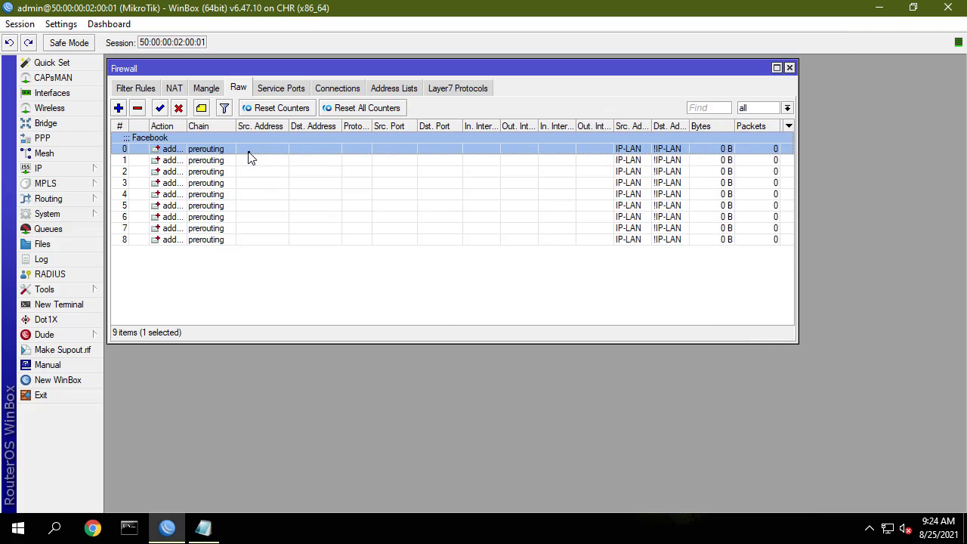
- Load fb.com in Chrome and check the firewall address lists in WinBox for collected Facebook addresses
click(415, 93)
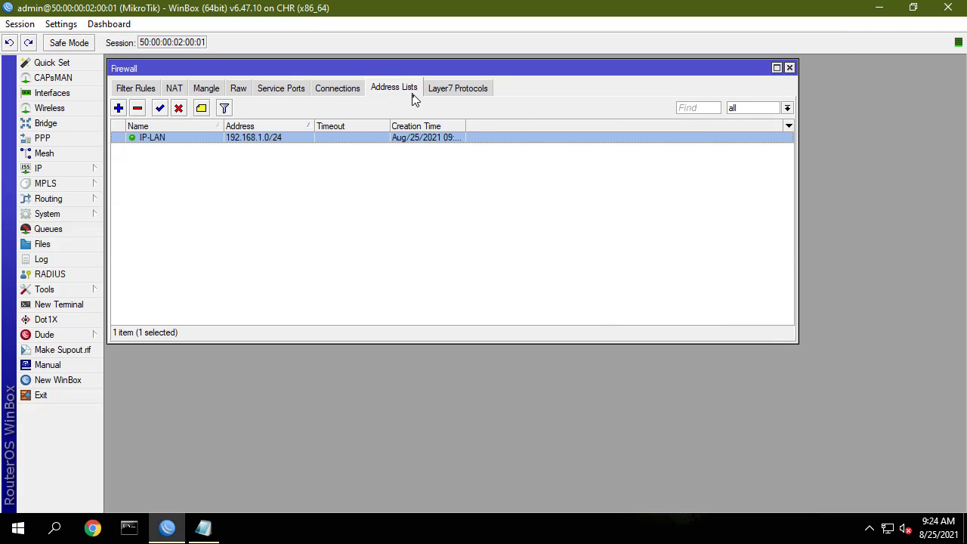
click(350, 172)
click(92, 527)
text(fb.com)
key(Return)
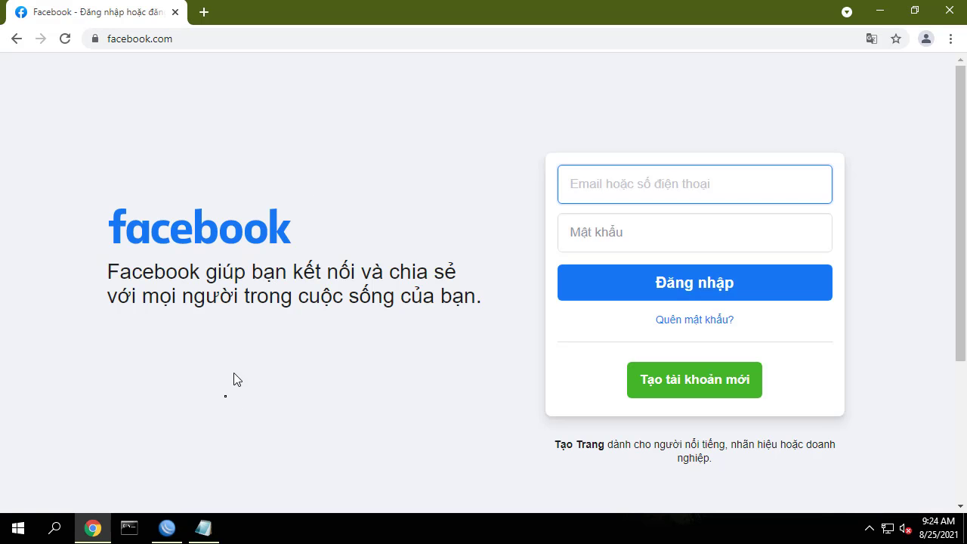
click(167, 528)
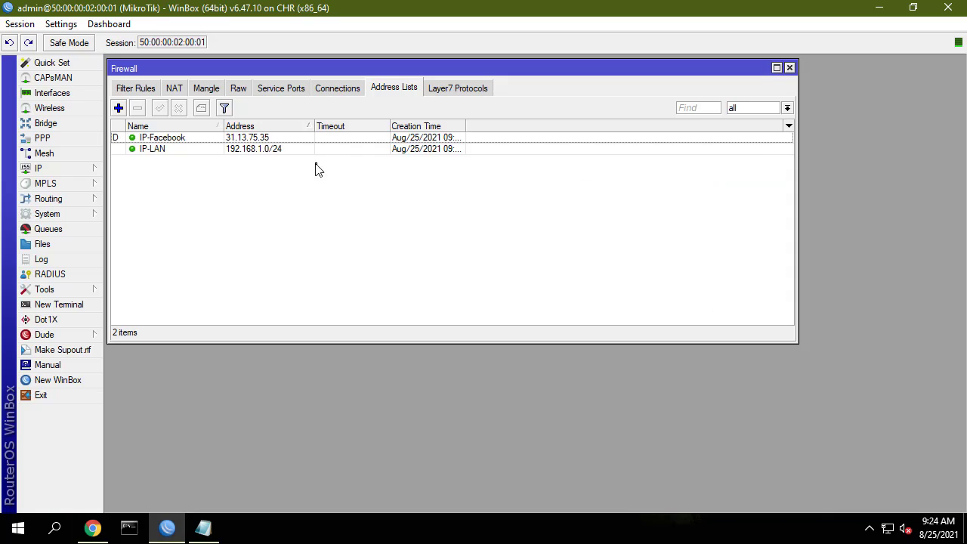
click(266, 139)
- Load m.me in a new Chrome tab and inspect the IP-Facebook entries in the WinBox address lists
click(105, 531)
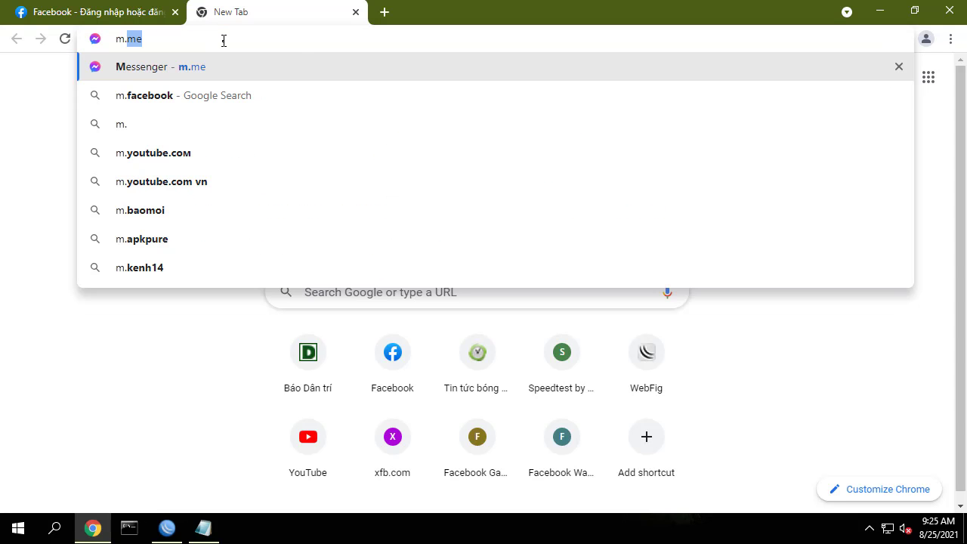
click(295, 67)
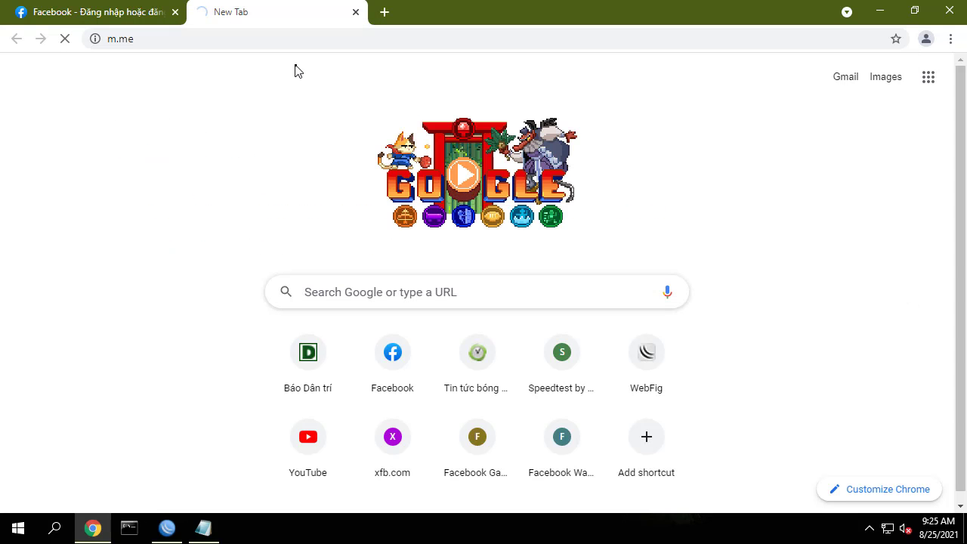
click(161, 527)
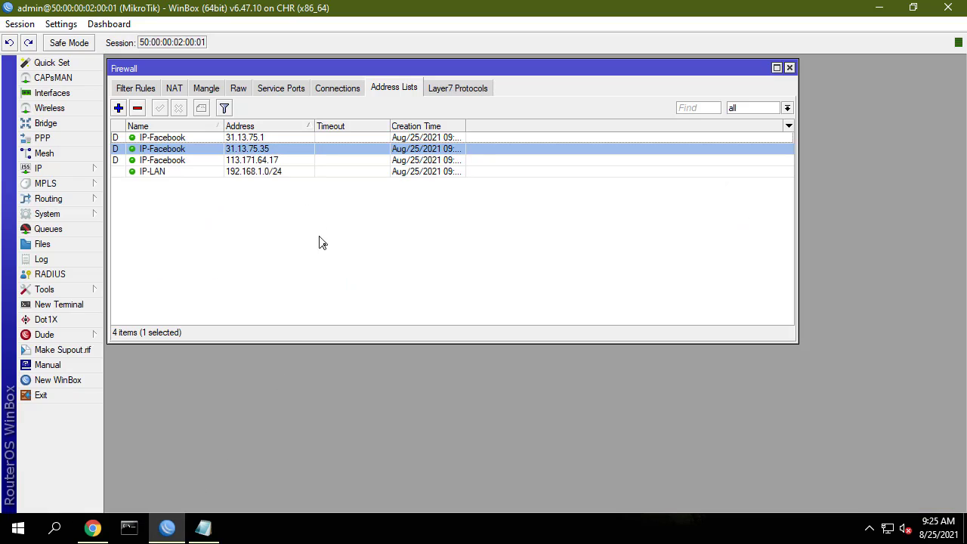
click(228, 139)
click(227, 161)
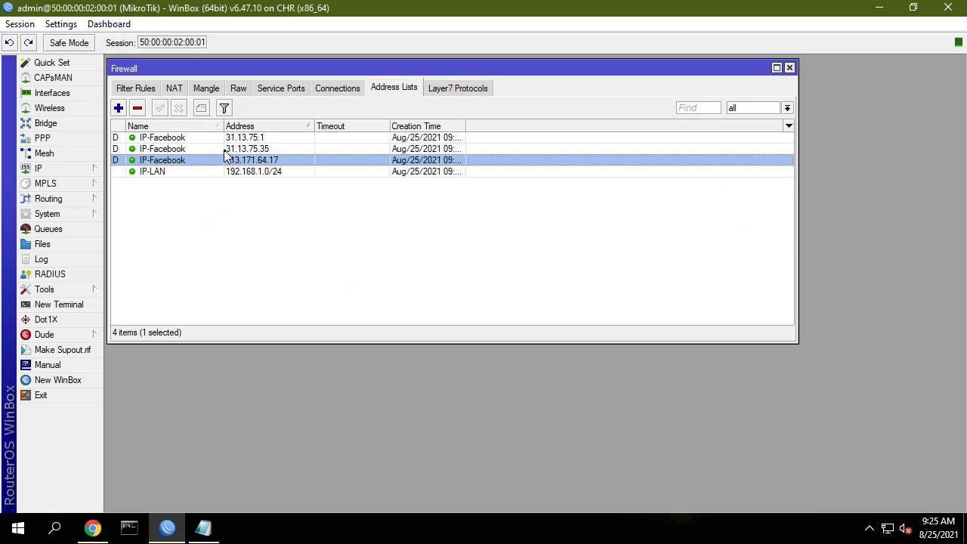
click(227, 150)
- Switch to Chrome, view the Messenger page translated to English, and close the browser
click(92, 527)
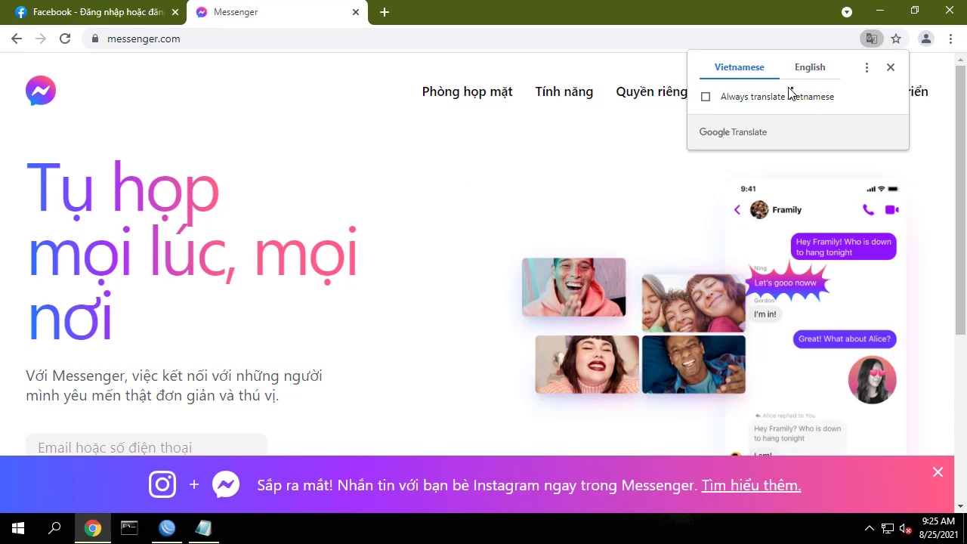
click(814, 68)
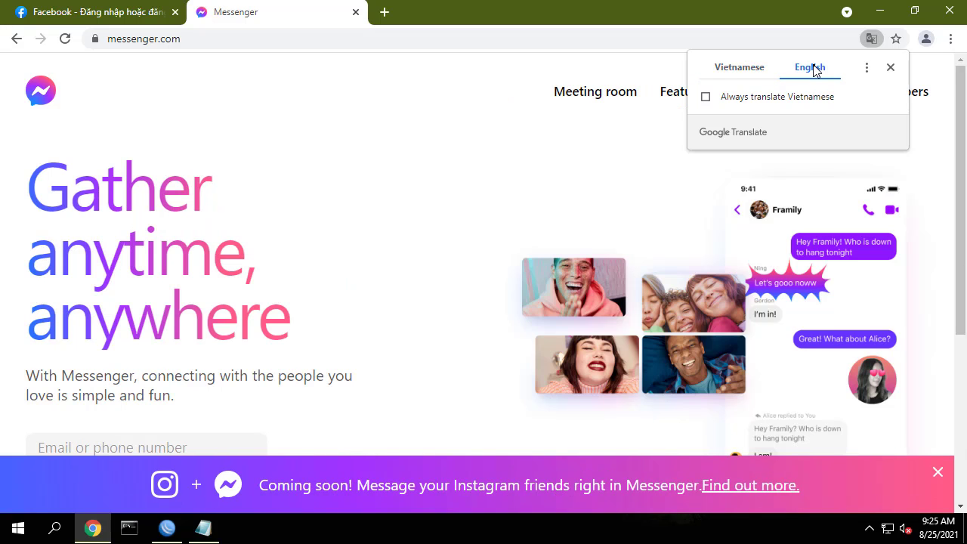
click(944, 13)
click(560, 248)
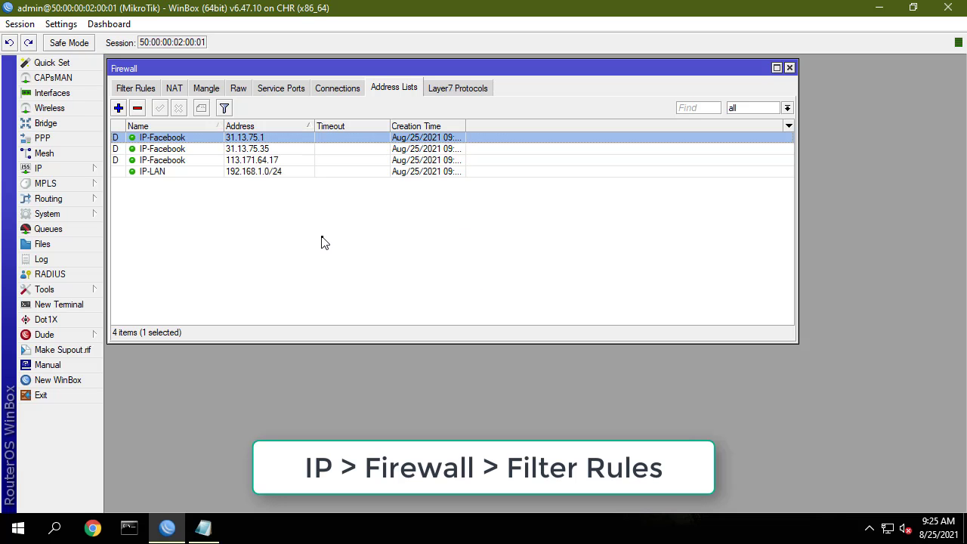
- Add a new firewall filter rule that uses the forward chain
click(136, 89)
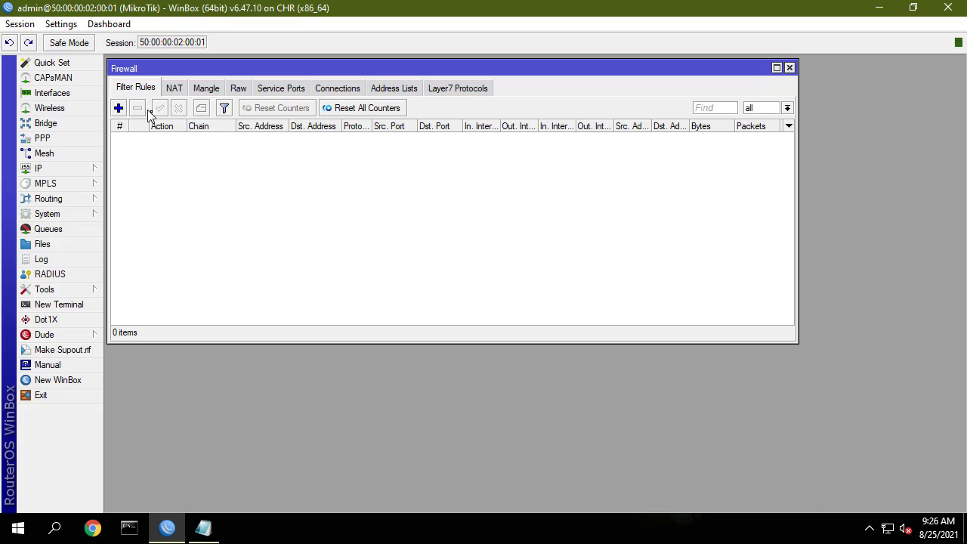
click(119, 108)
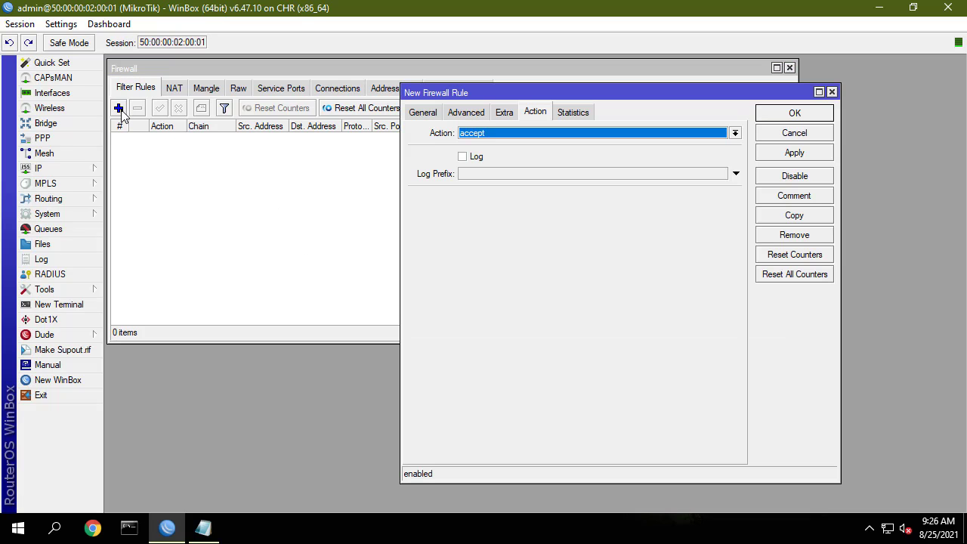
click(423, 113)
double_click(570, 137)
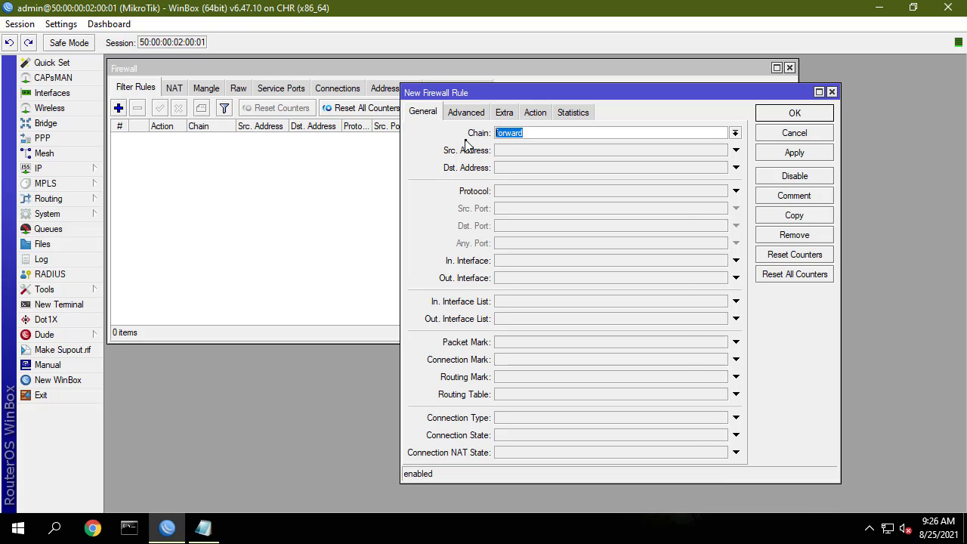
- Set the filter rule's source address list to IP-LAN and its destination address list to IP-Facebook
click(470, 112)
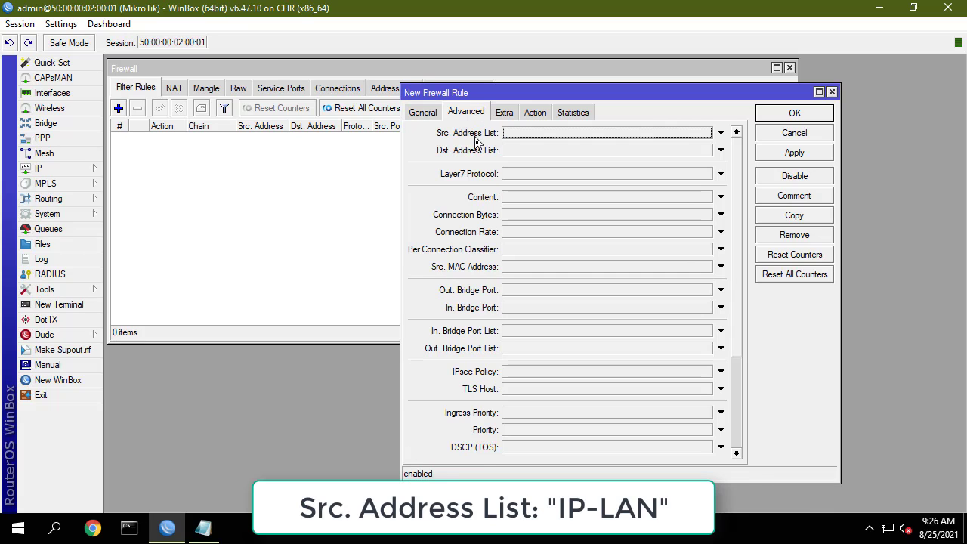
click(702, 132)
click(705, 132)
click(687, 154)
click(686, 153)
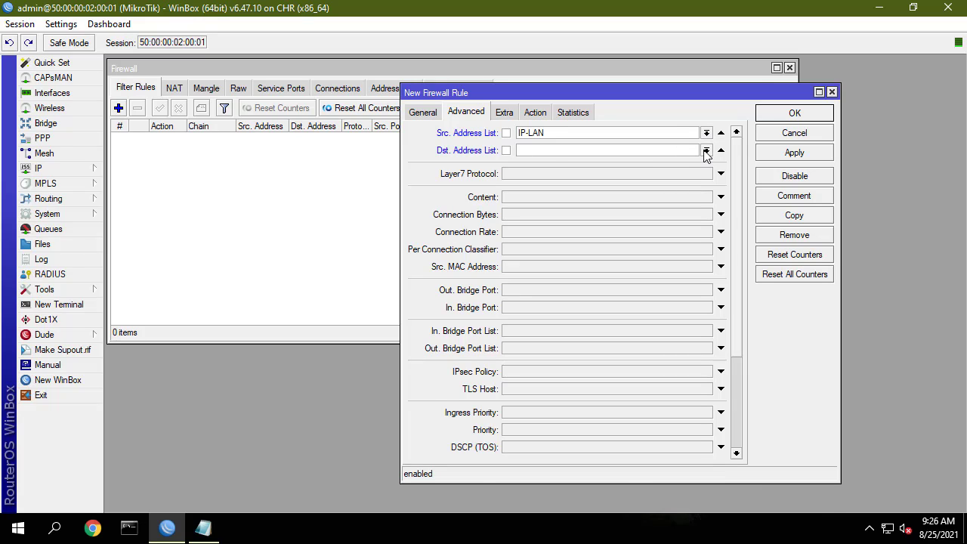
click(706, 151)
click(699, 163)
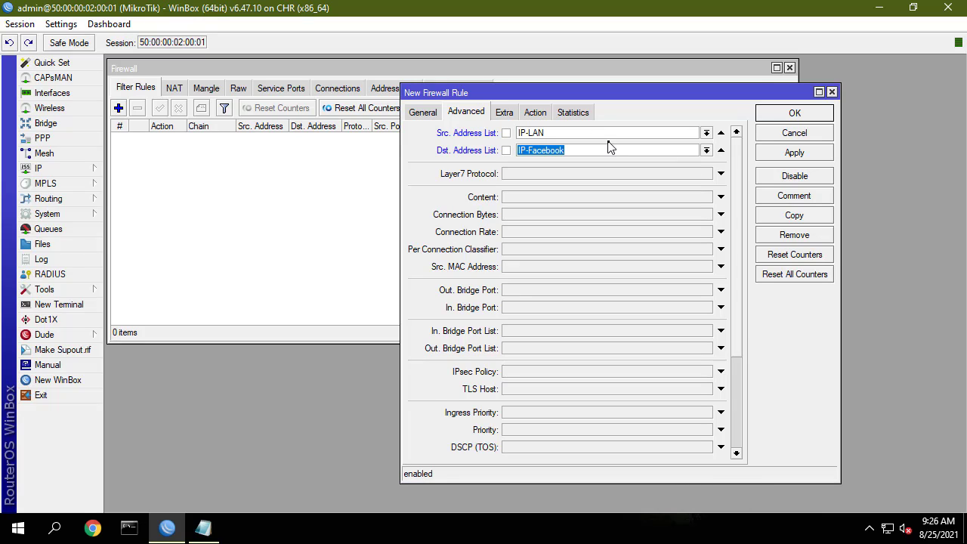
- Set the filter rule's action to drop
click(535, 112)
click(550, 134)
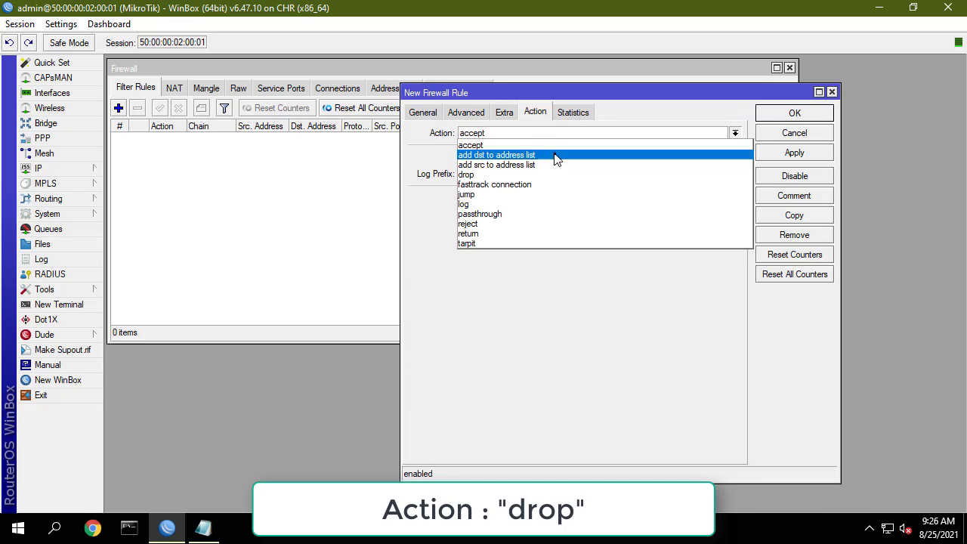
click(555, 176)
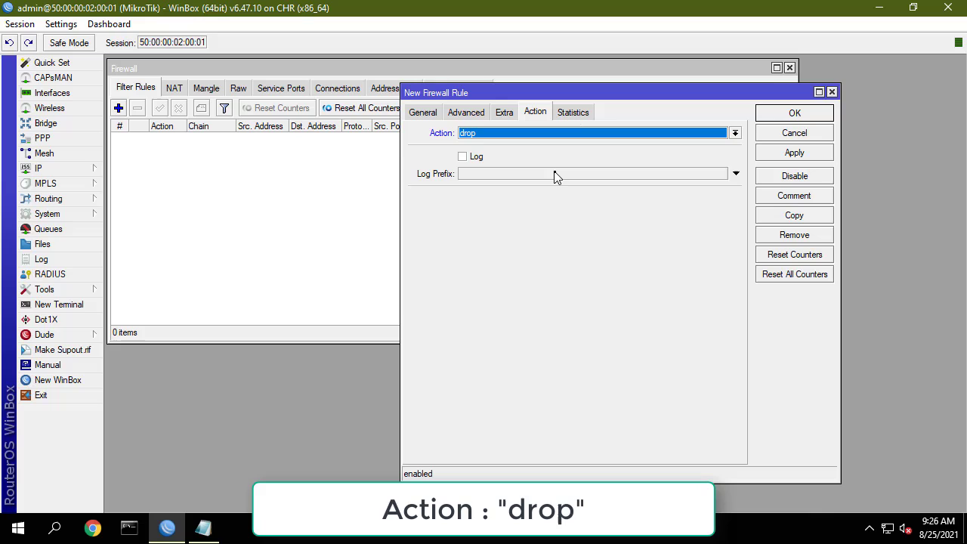
- Give the filter rule the comment Block Facebook and save it
click(794, 196)
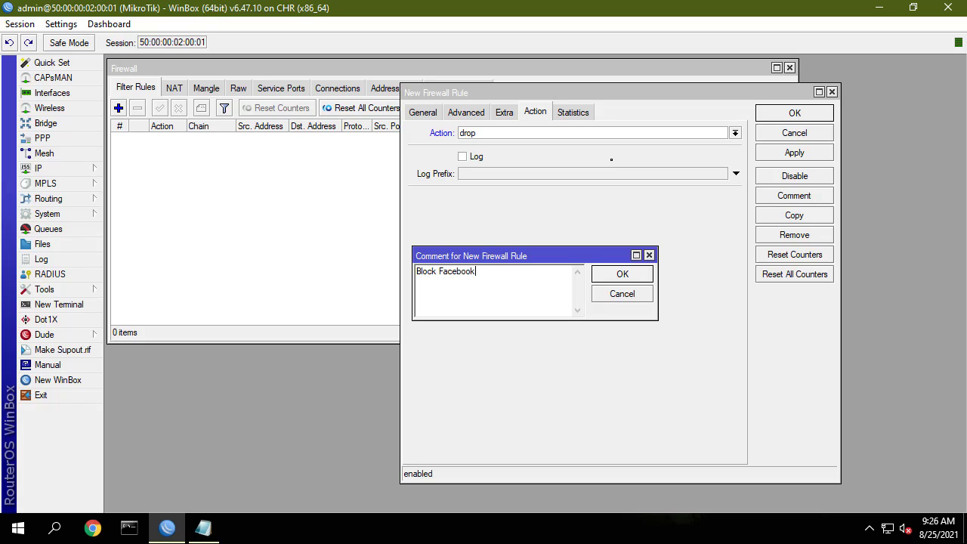
click(638, 276)
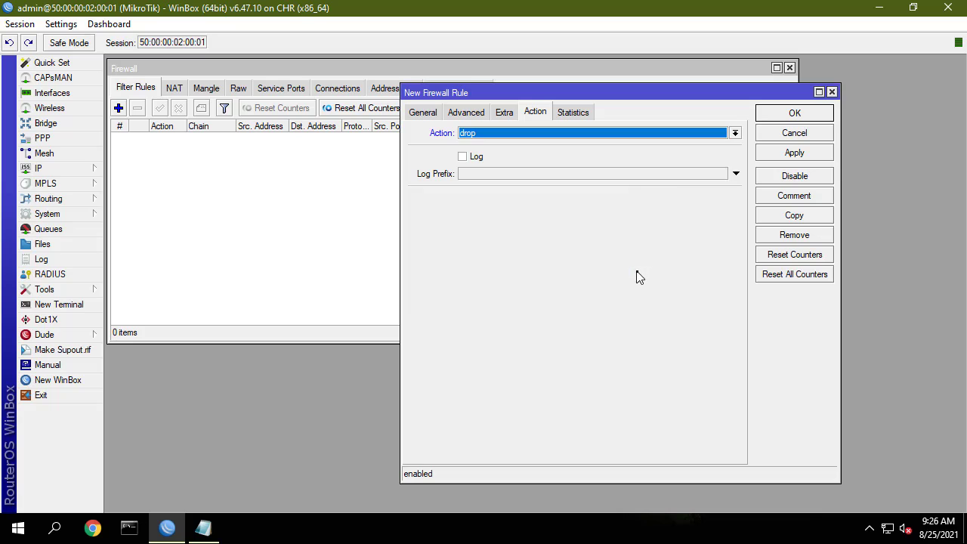
click(767, 117)
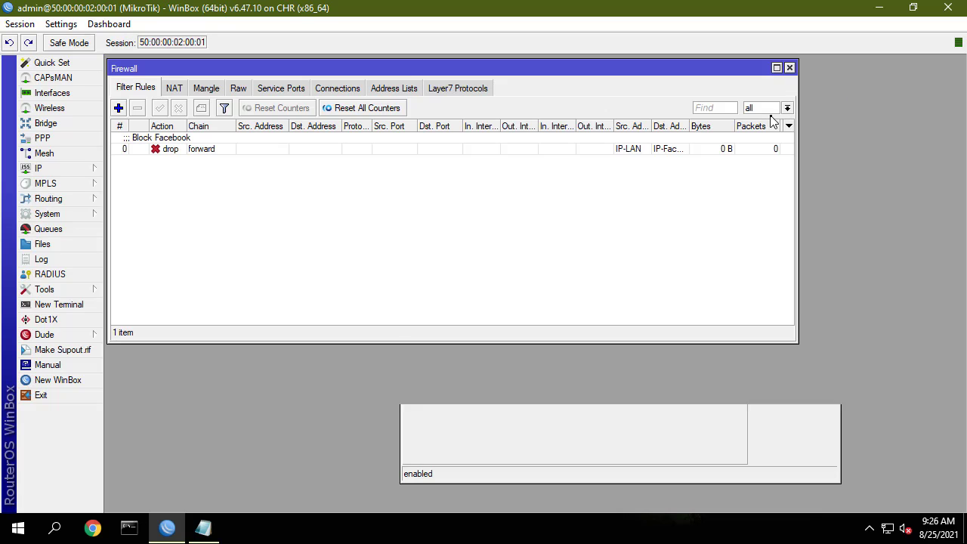
click(179, 144)
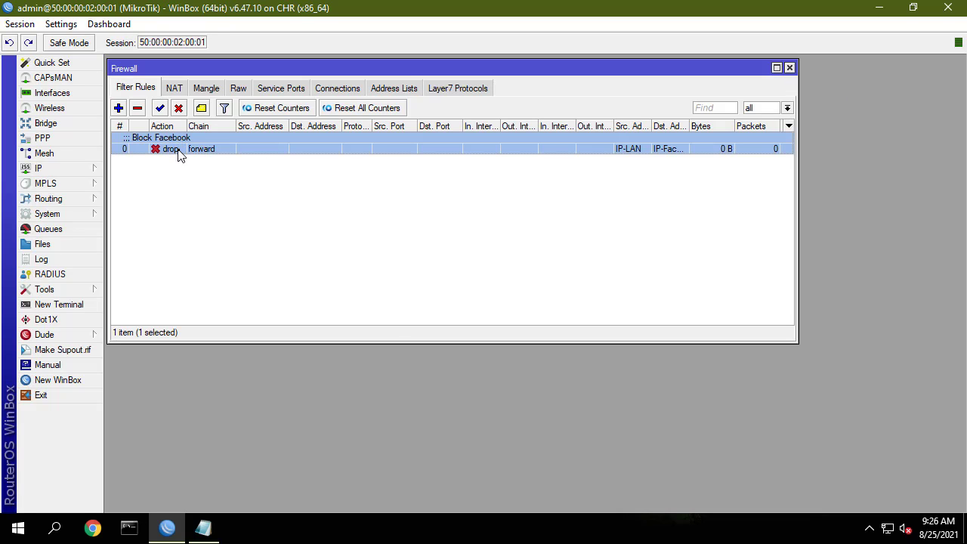
- Minimize WinBox and test the block in Chrome by loading fb.com and m.me in separate tabs
click(879, 8)
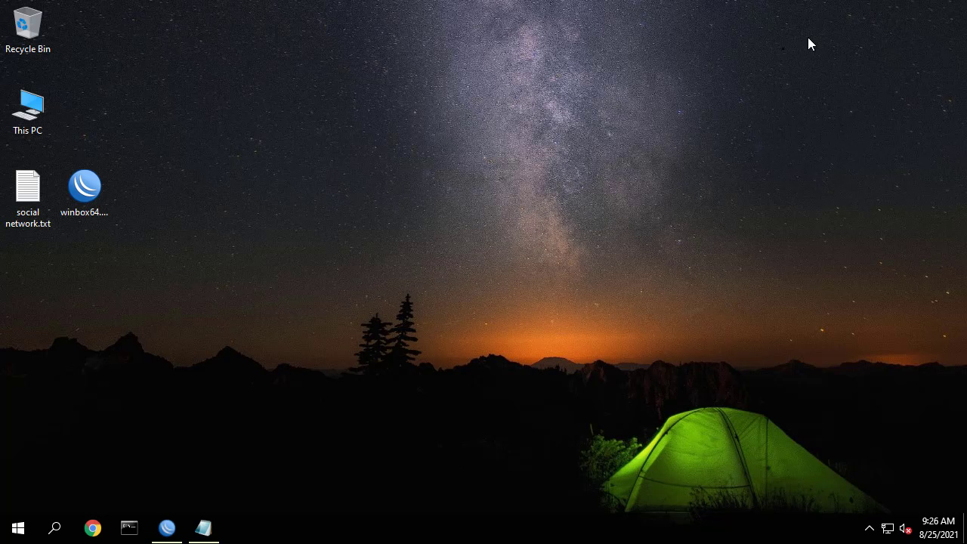
click(108, 523)
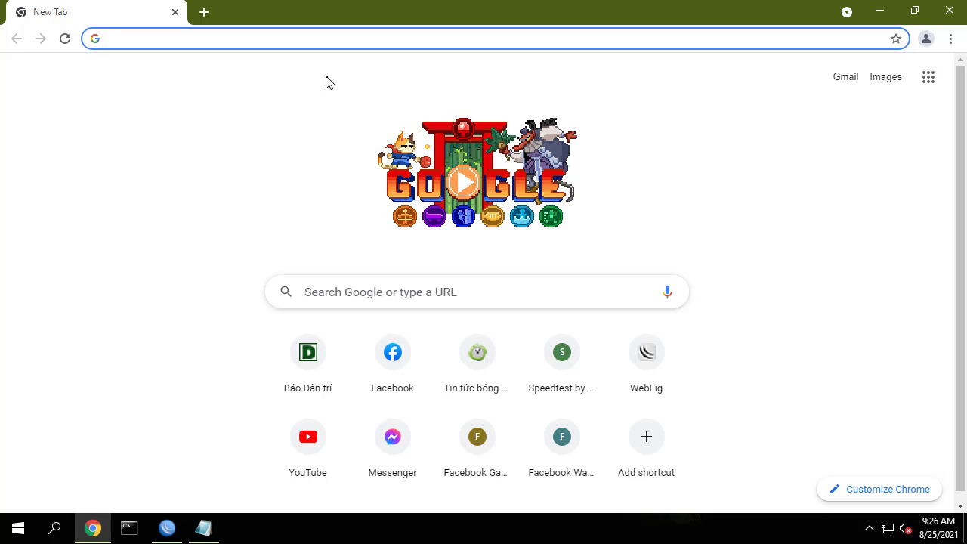
click(398, 364)
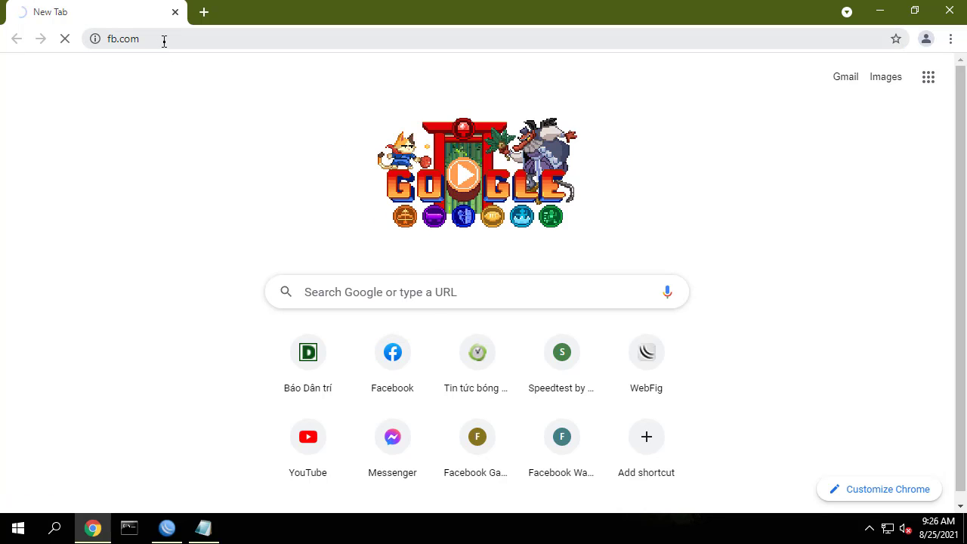
click(203, 11)
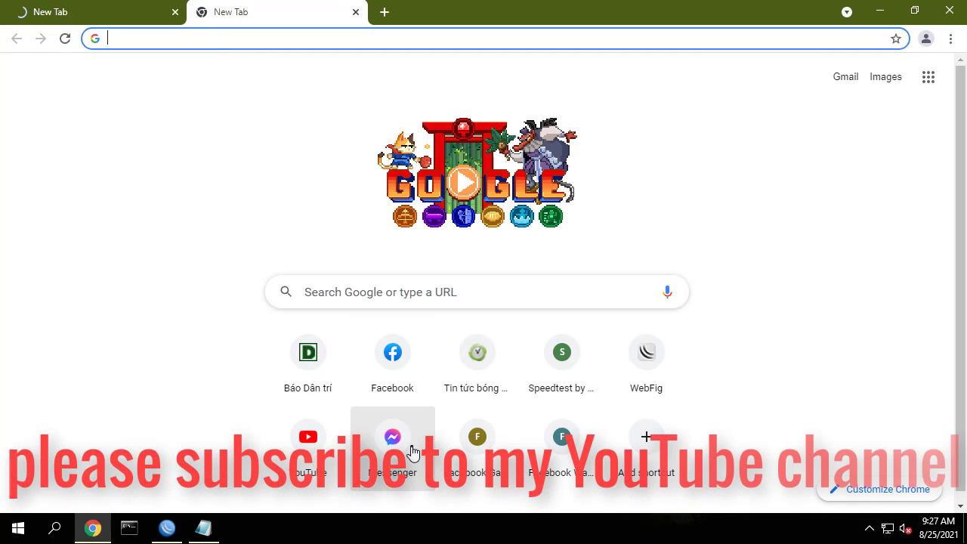
click(414, 452)
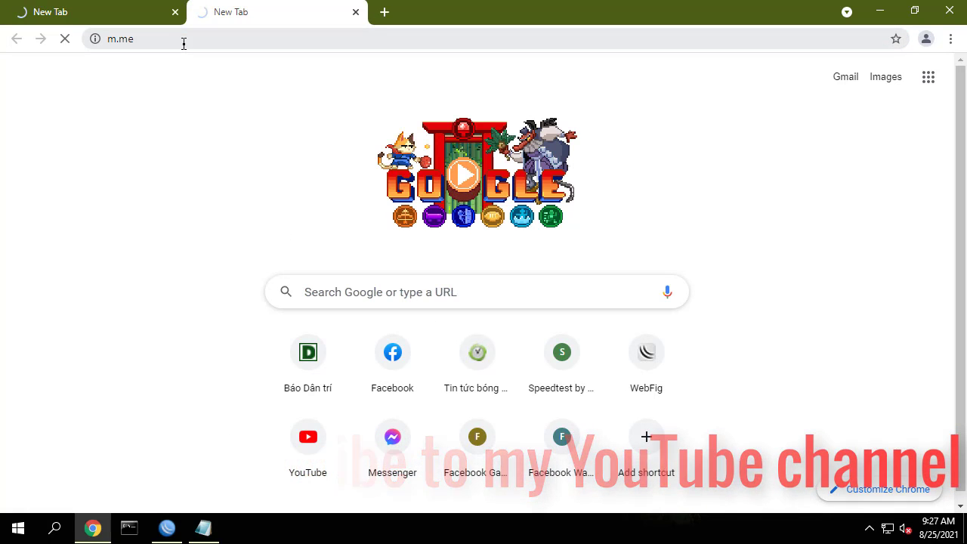